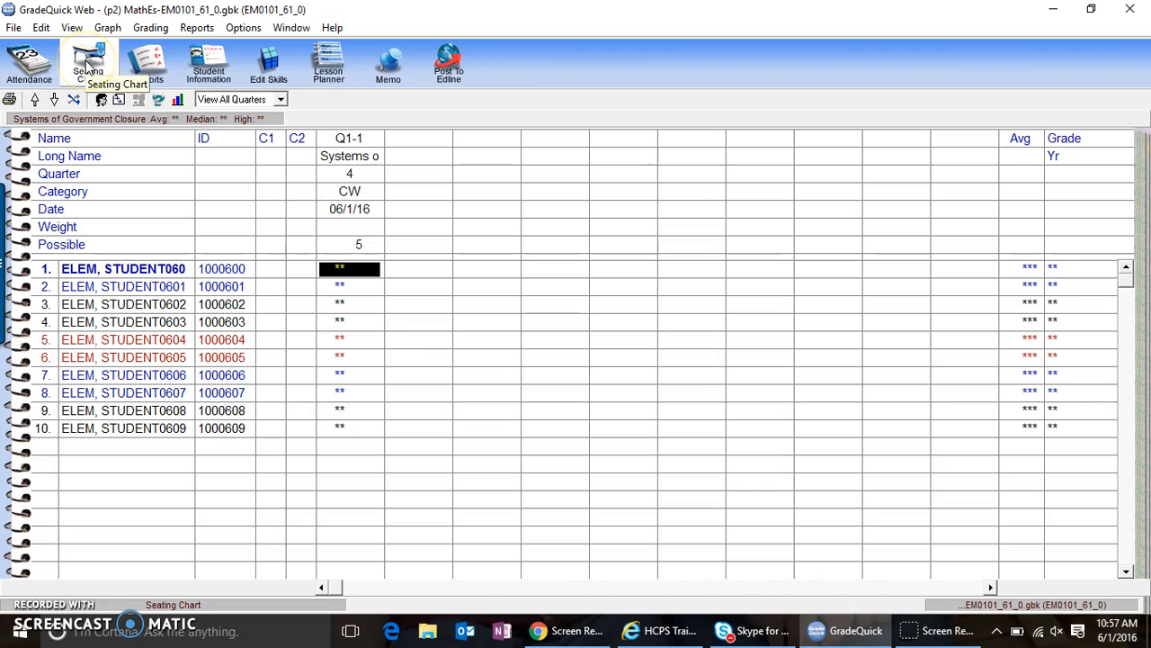
Create a new seating chart arranged in 4 rows, with the teacher's seat at the front of the class.
click(89, 67)
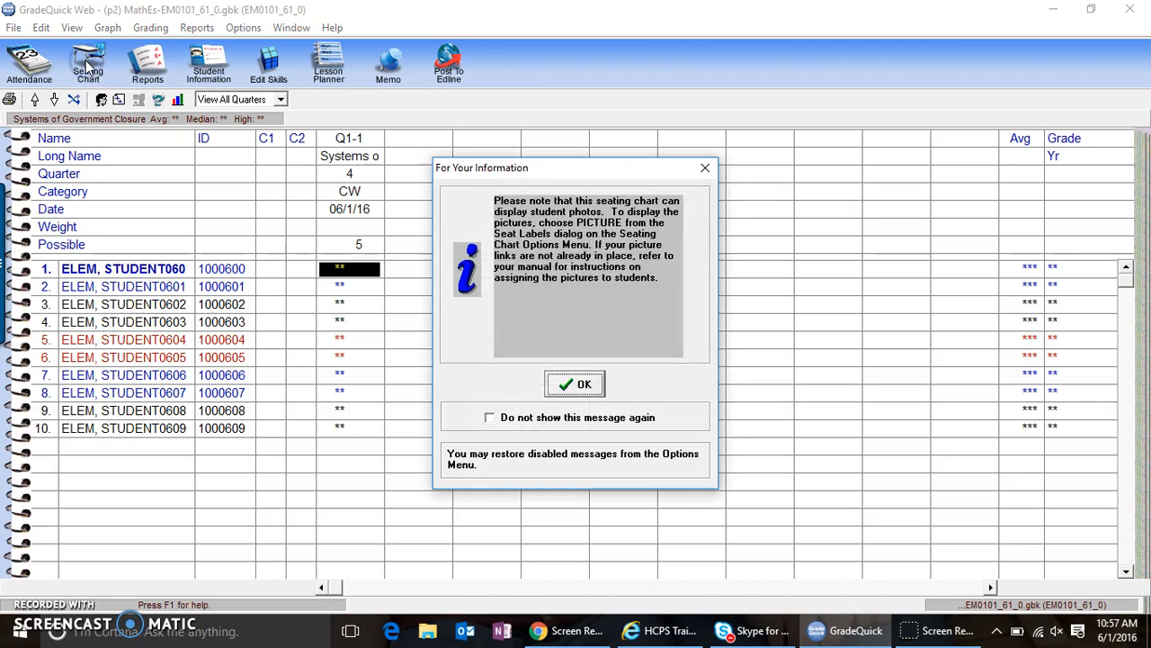
click(581, 385)
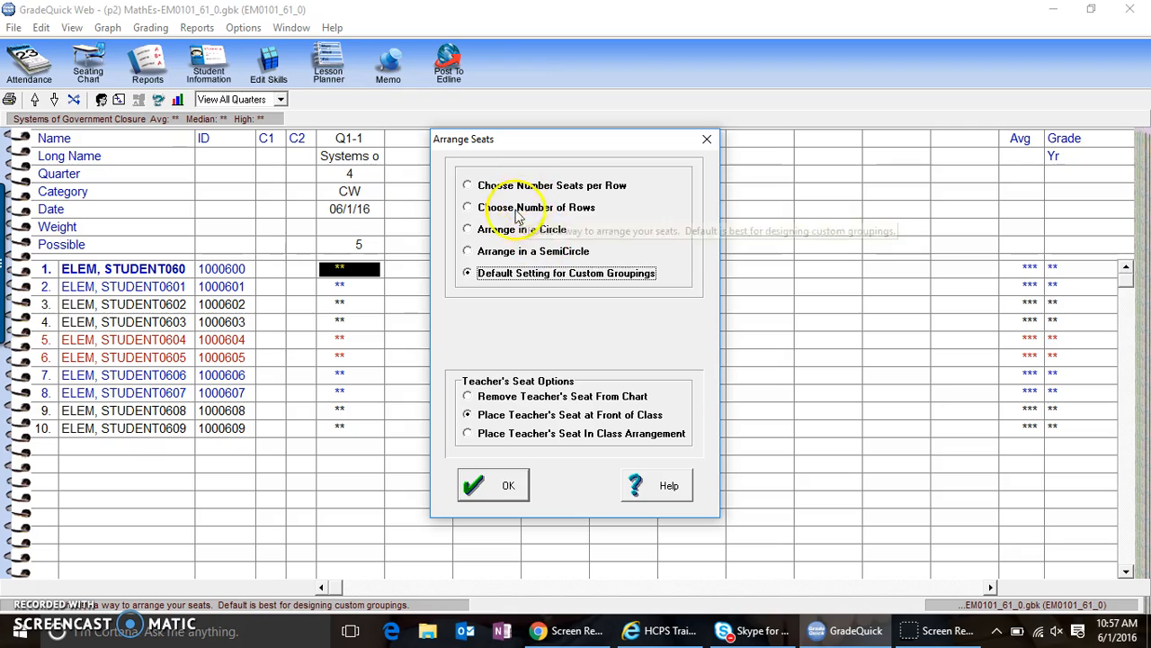
click(468, 208)
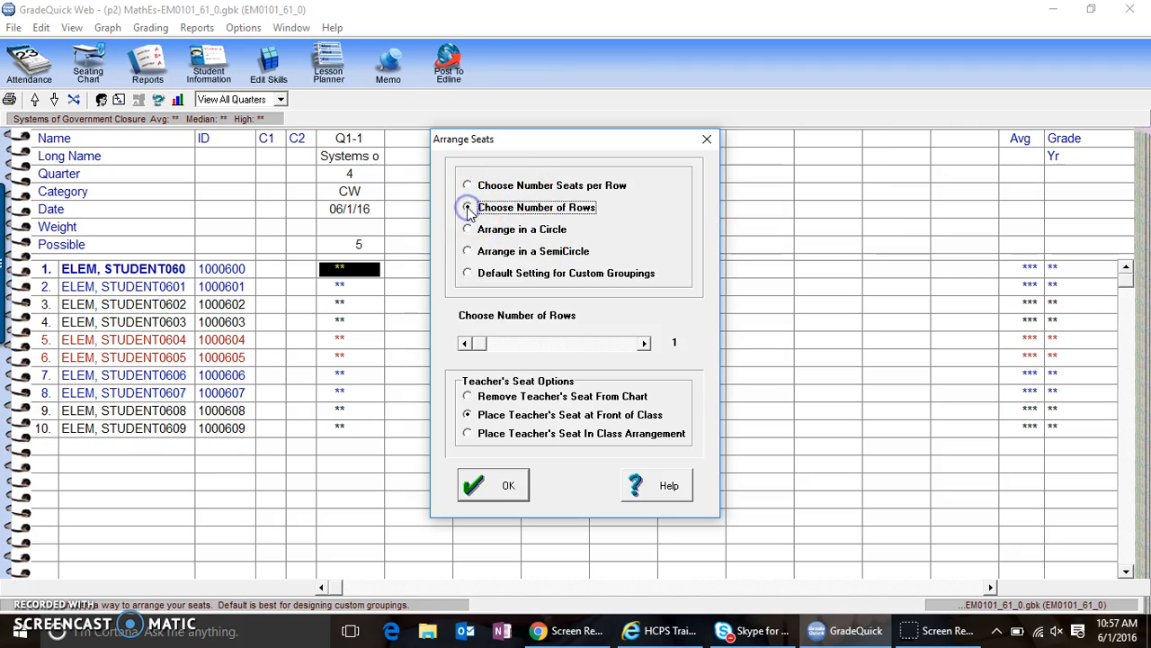
click(644, 344)
click(644, 344)
click(644, 344)
click(645, 345)
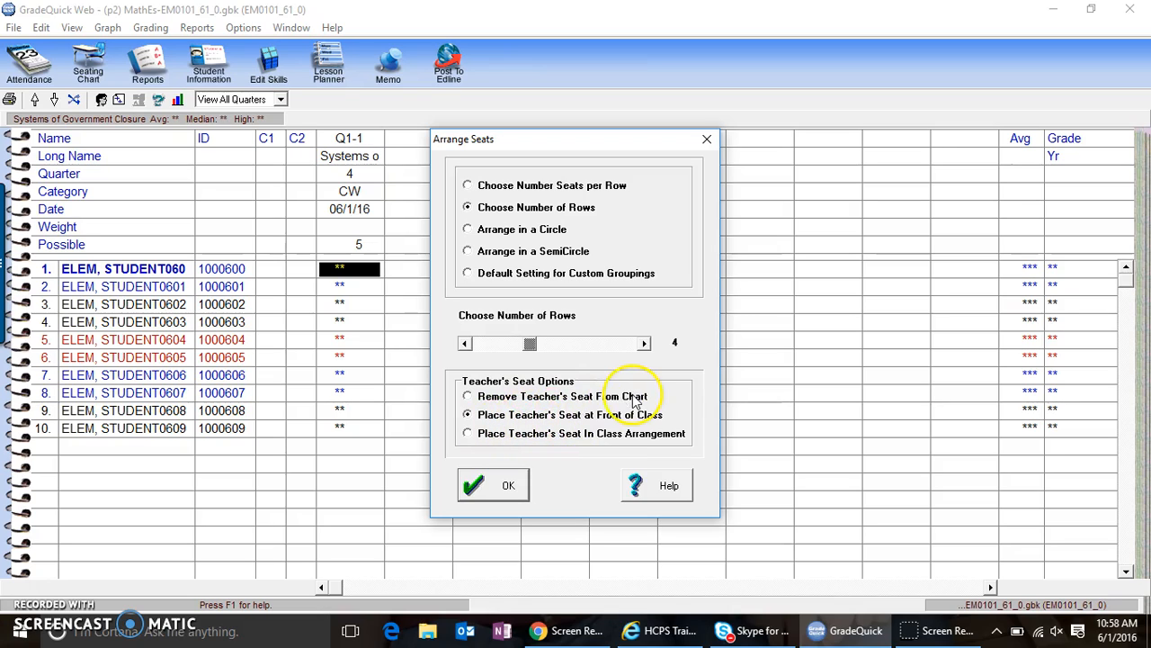
click(483, 485)
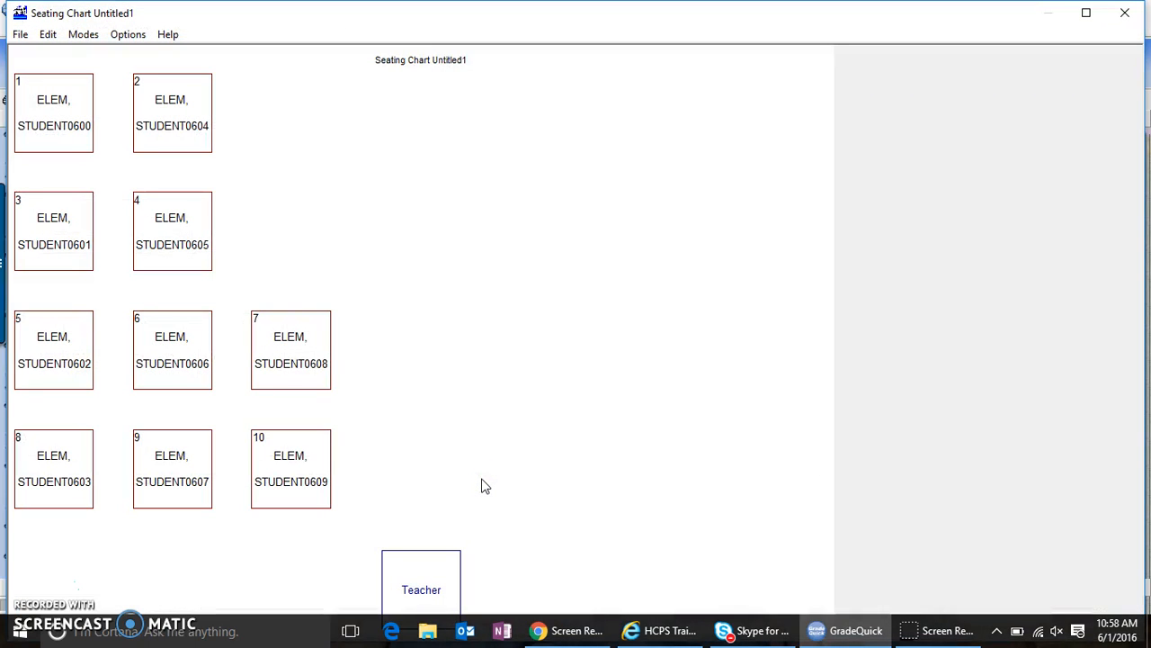
Set the chart's seat size to 115 pixels.
click(129, 40)
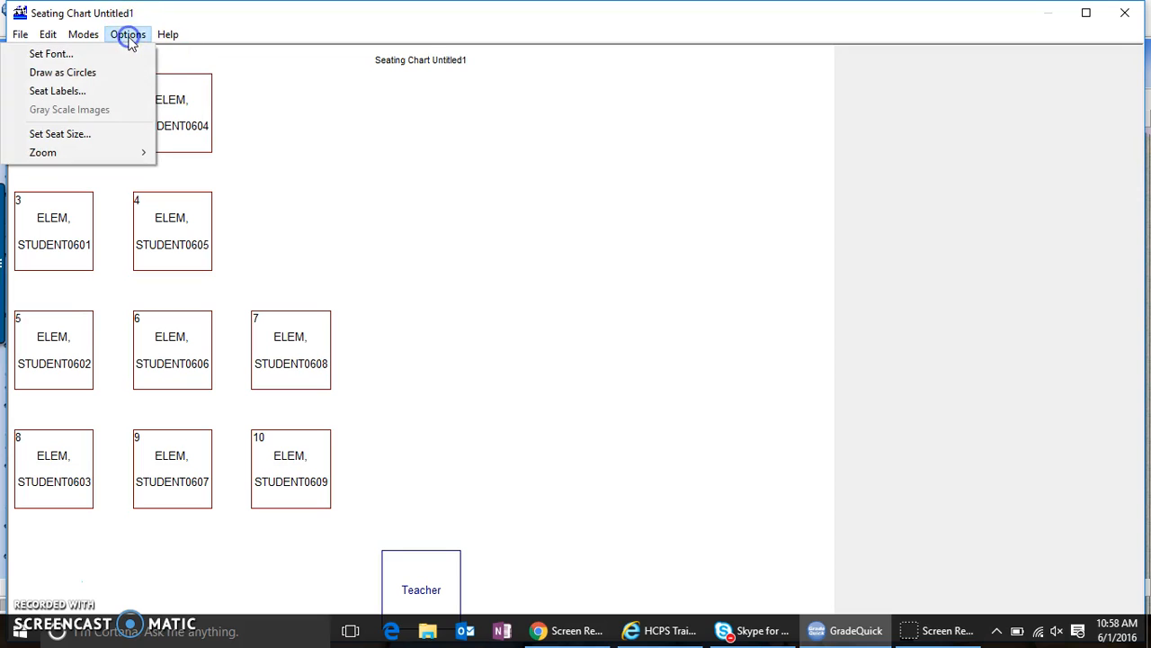
click(357, 153)
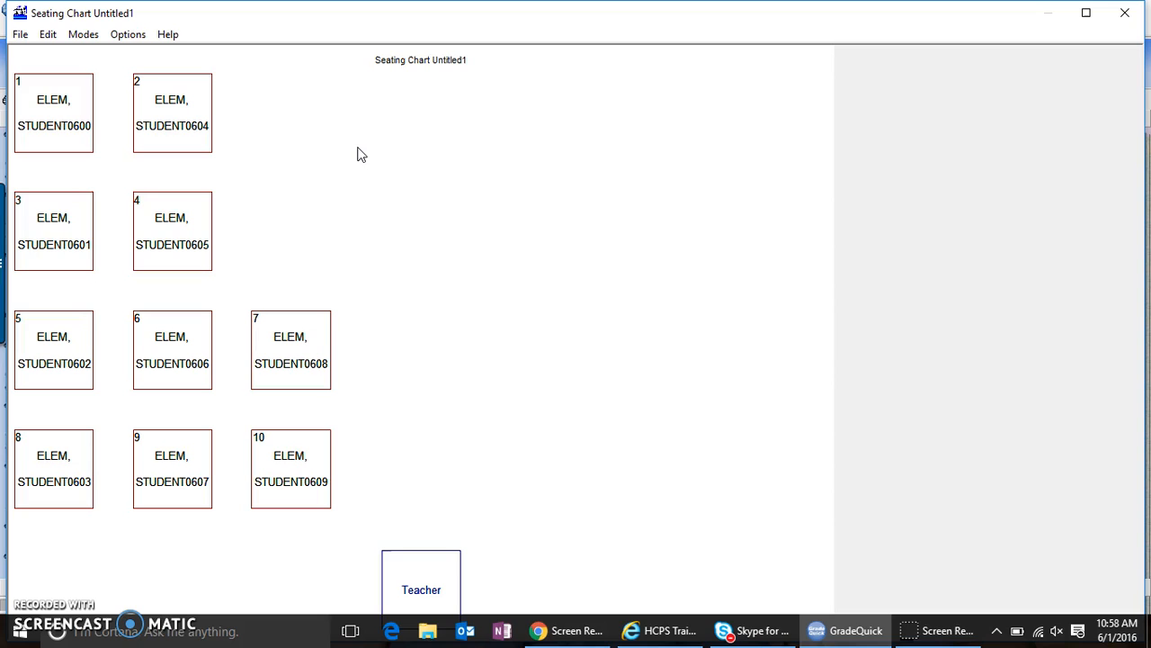
click(129, 38)
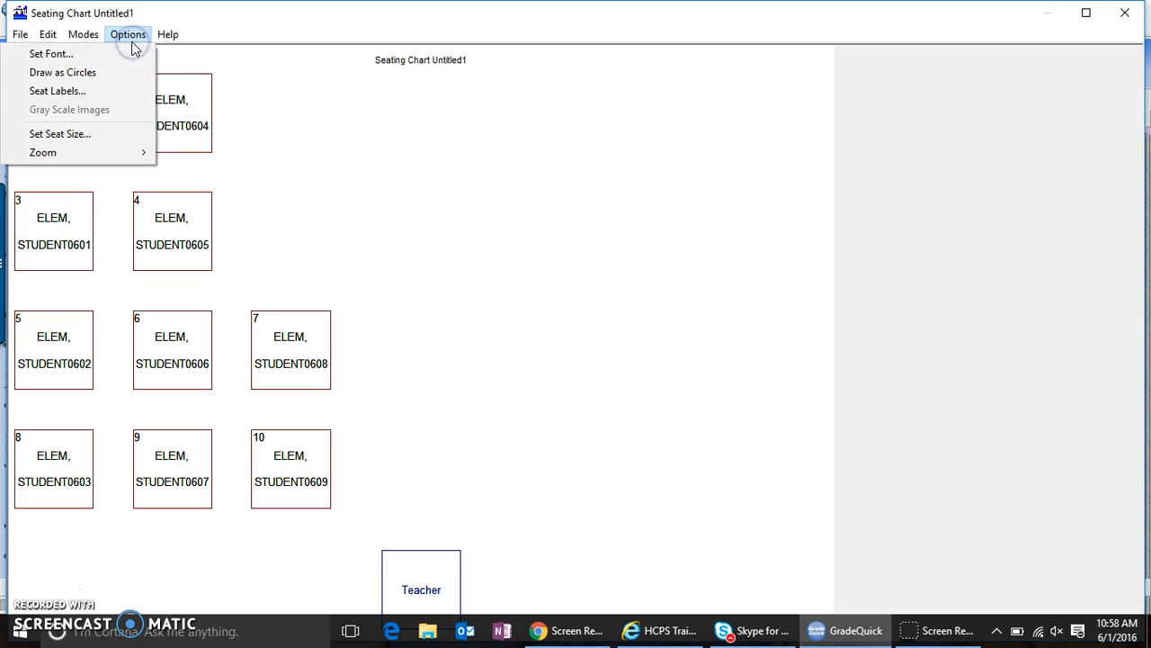
click(83, 141)
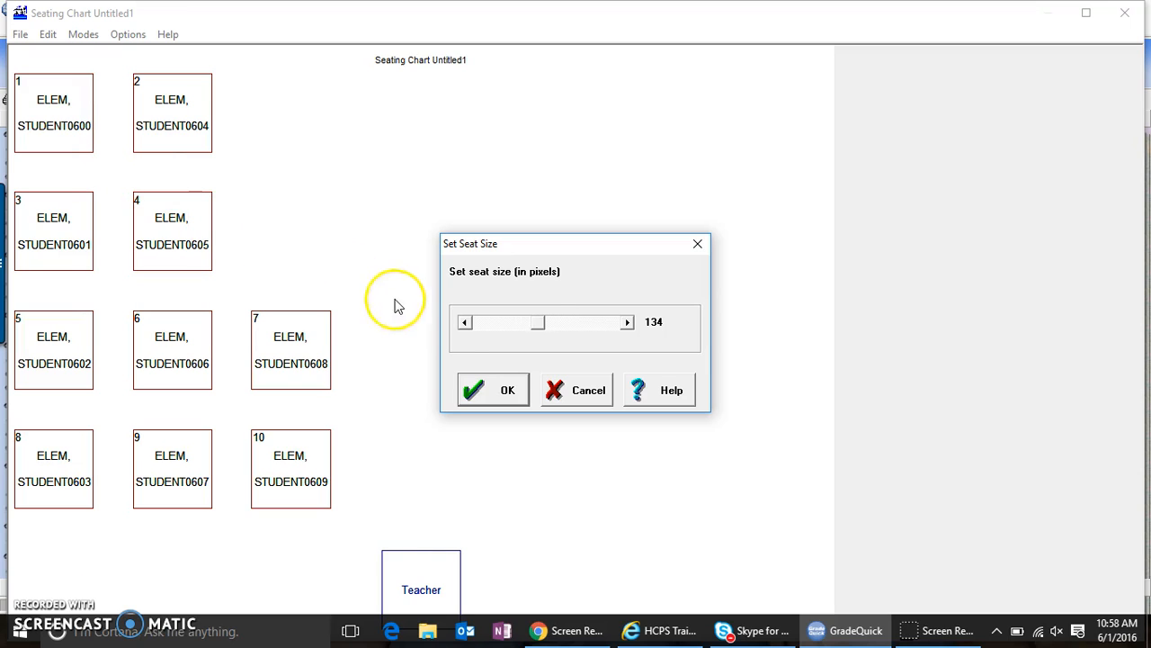
click(464, 323)
click(463, 322)
click(463, 323)
click(463, 323)
click(463, 323)
click(463, 323)
click(463, 323)
click(463, 323)
click(463, 323)
click(463, 323)
click(464, 323)
click(463, 323)
click(463, 323)
click(463, 323)
click(464, 323)
click(463, 323)
click(464, 322)
click(463, 323)
click(513, 402)
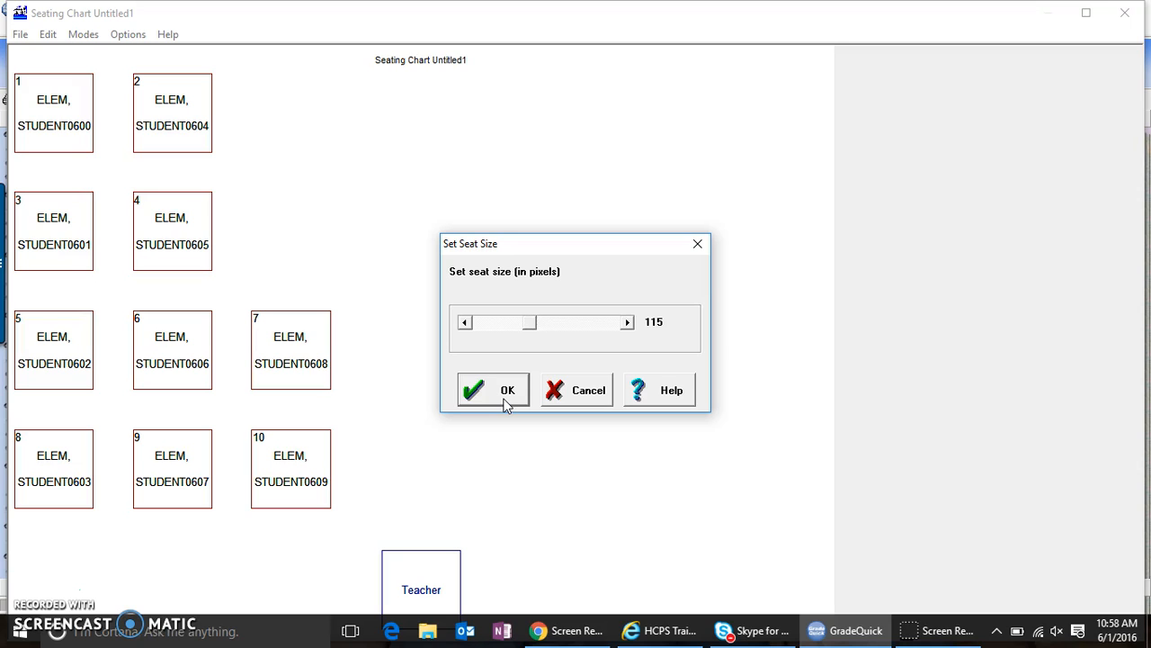
click(506, 402)
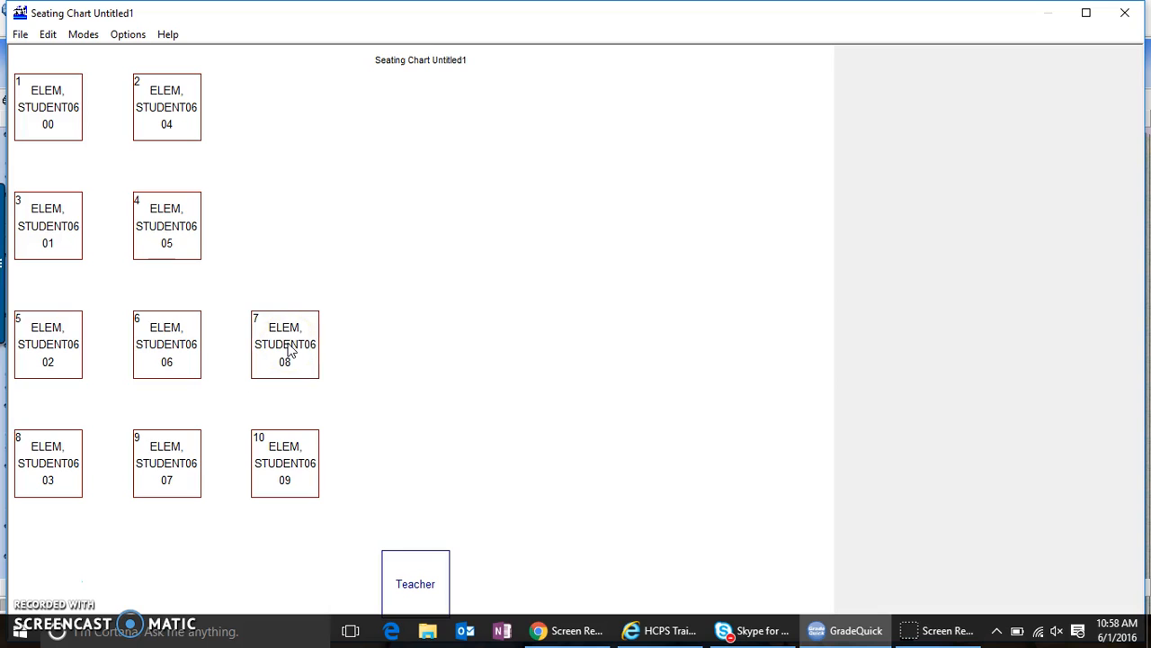
Move the five seats outside the first column toward the middle, except seat 9, forming two side-by-side pairs and a single seat above the teacher.
drag(289, 351, 404, 458)
drag(303, 472, 419, 329)
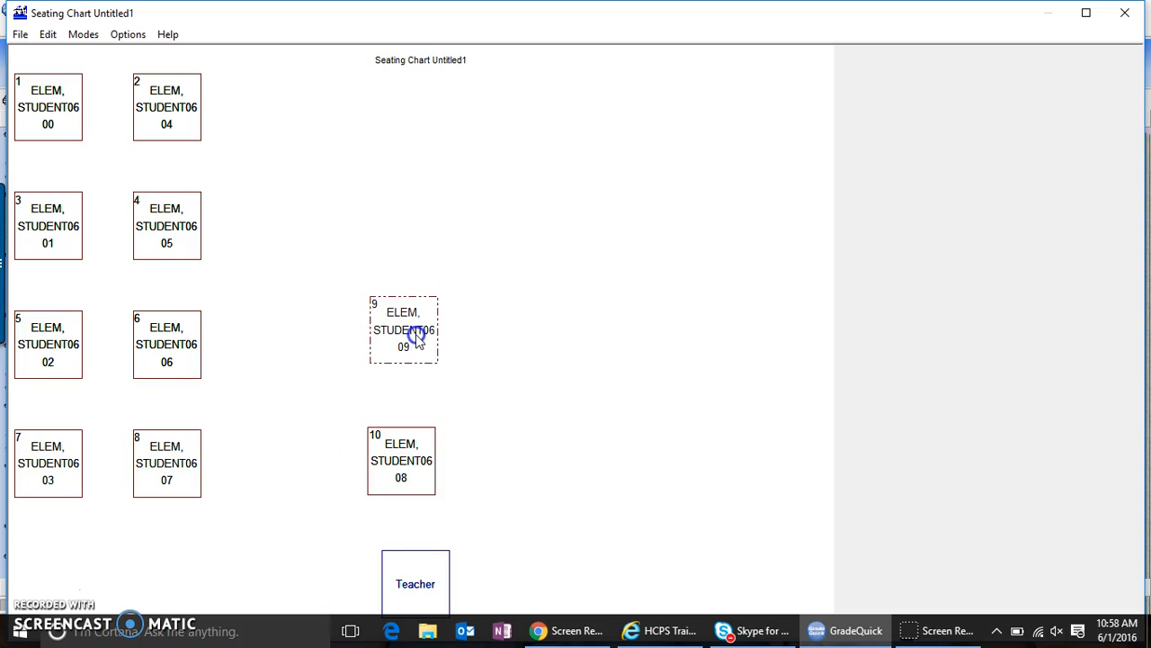
drag(184, 355, 326, 325)
drag(165, 222, 328, 216)
drag(171, 107, 399, 216)
click(212, 186)
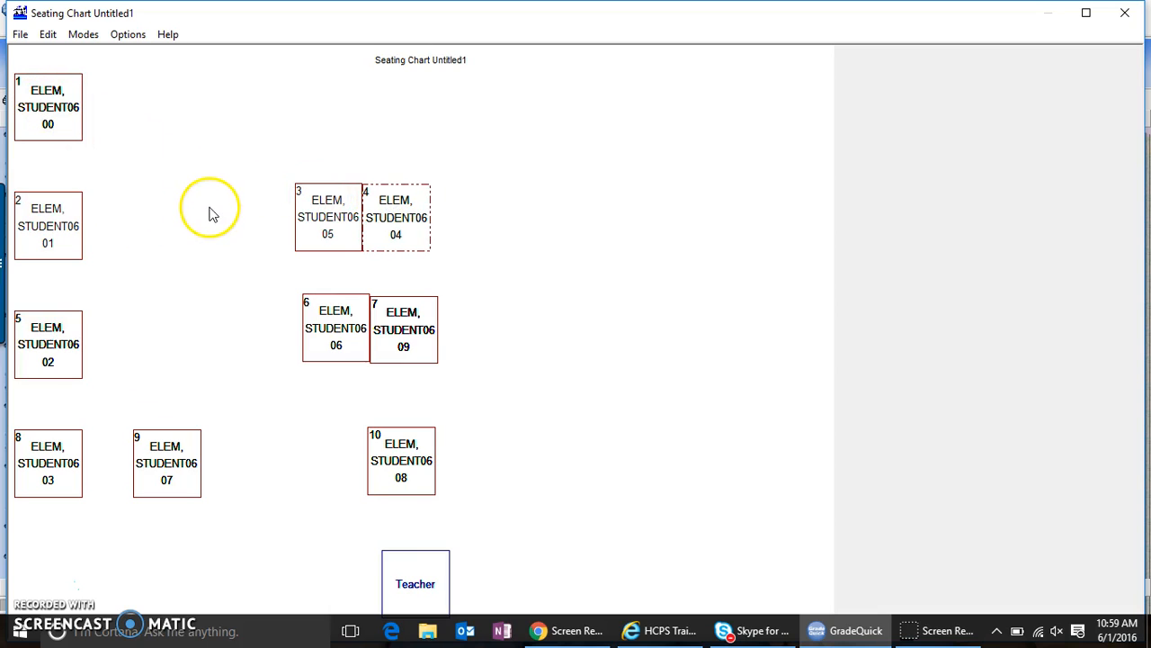
Add an empty seat at the right end of each of the two middle pairs and align it with its row.
click(461, 233)
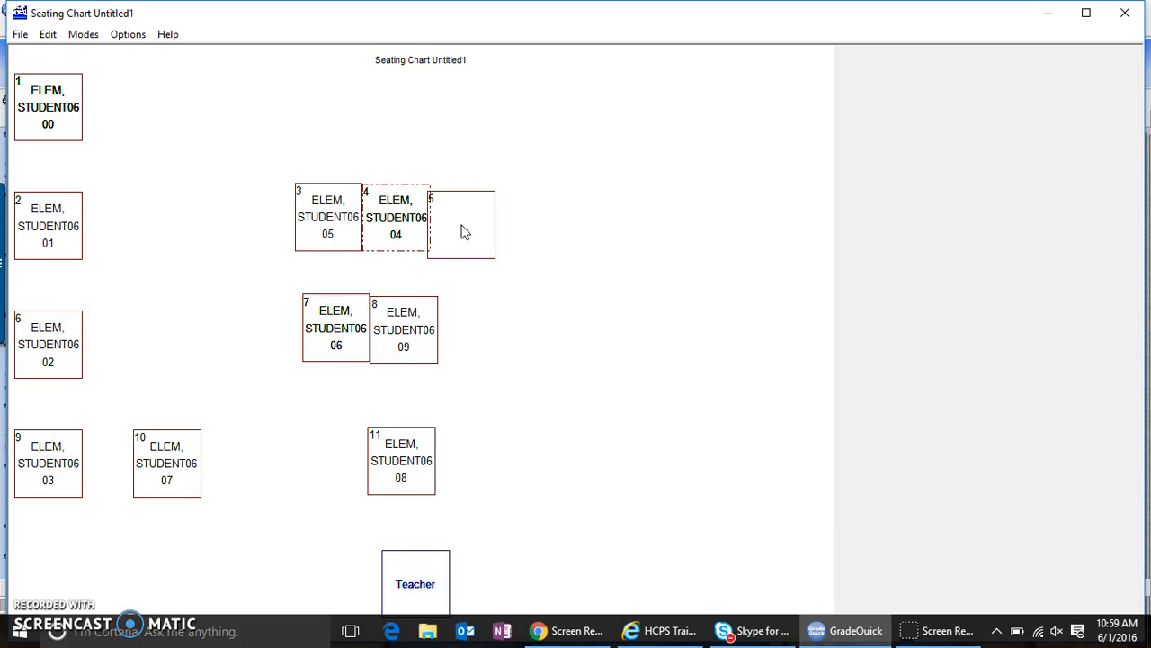
click(463, 224)
drag(463, 224, 468, 218)
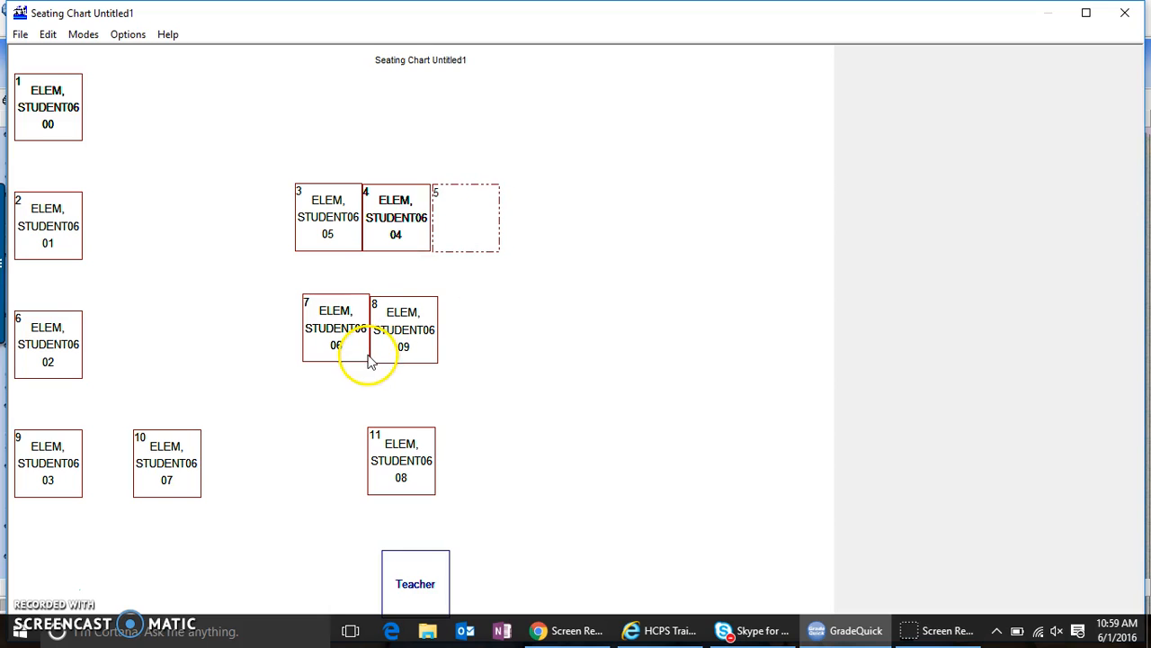
click(500, 335)
drag(499, 334, 471, 335)
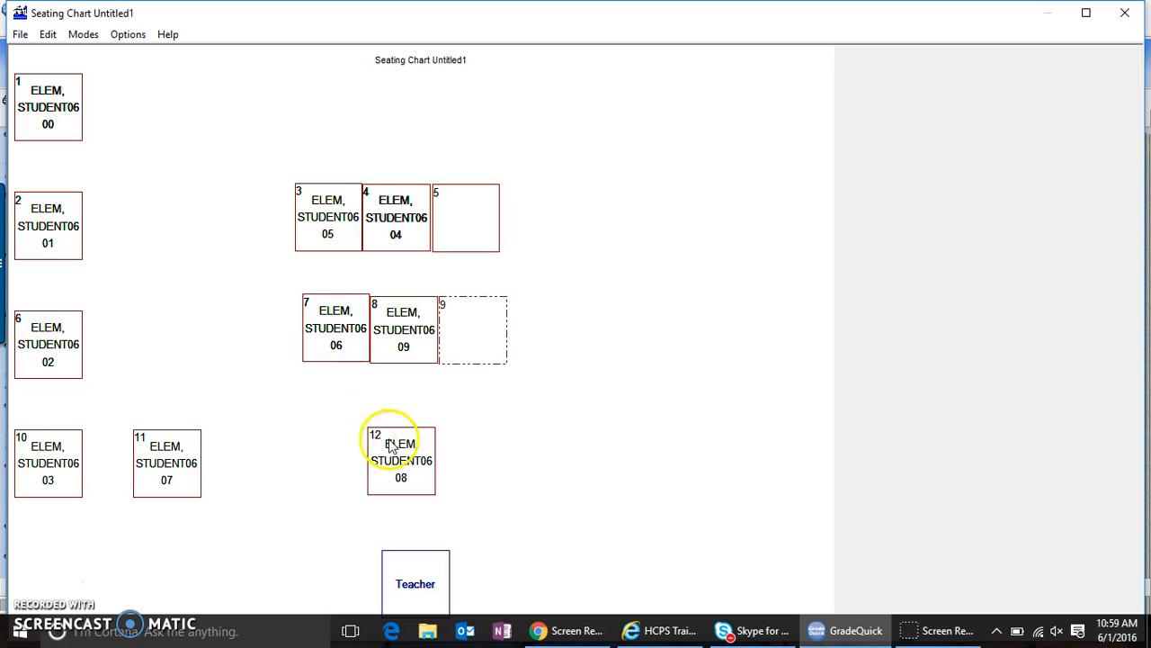
Shift the single seat above the teacher to the left and place a new empty seat directly beside it.
drag(401, 444, 335, 447)
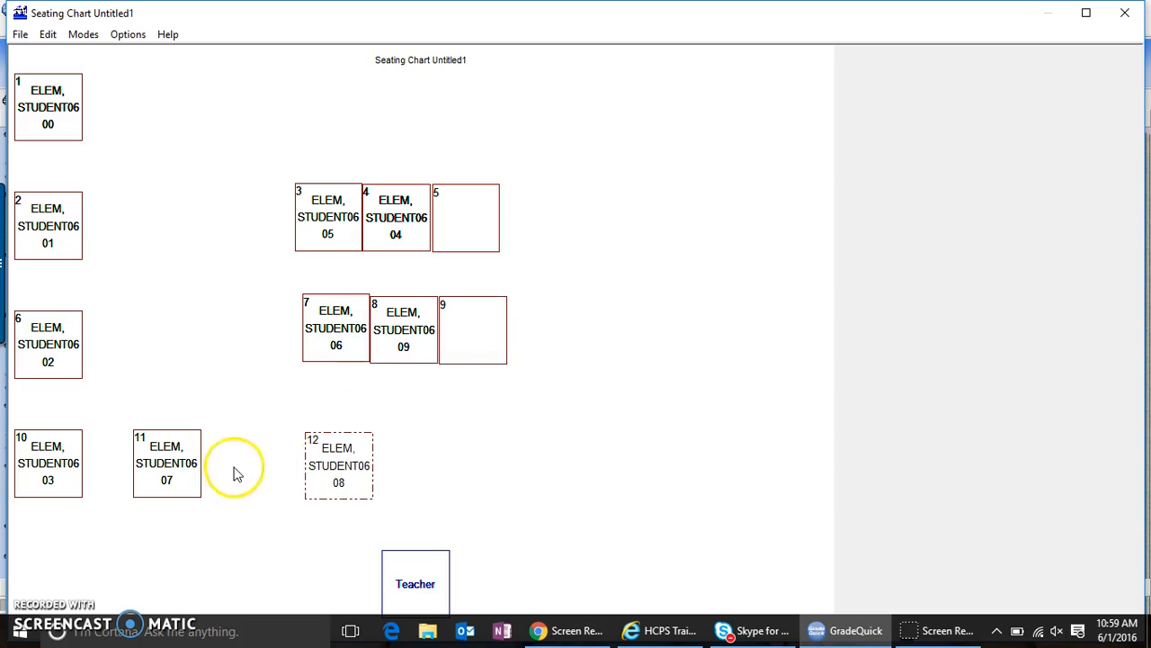
click(428, 462)
drag(427, 460, 391, 467)
Group seats 2, 6, 10 and 11 into a two-by-two block at the lower left, and swap seat 1 with the empty seat above the teacher.
drag(167, 479, 117, 478)
drag(56, 372, 54, 422)
drag(54, 237, 121, 402)
drag(402, 465, 43, 242)
drag(49, 113, 406, 469)
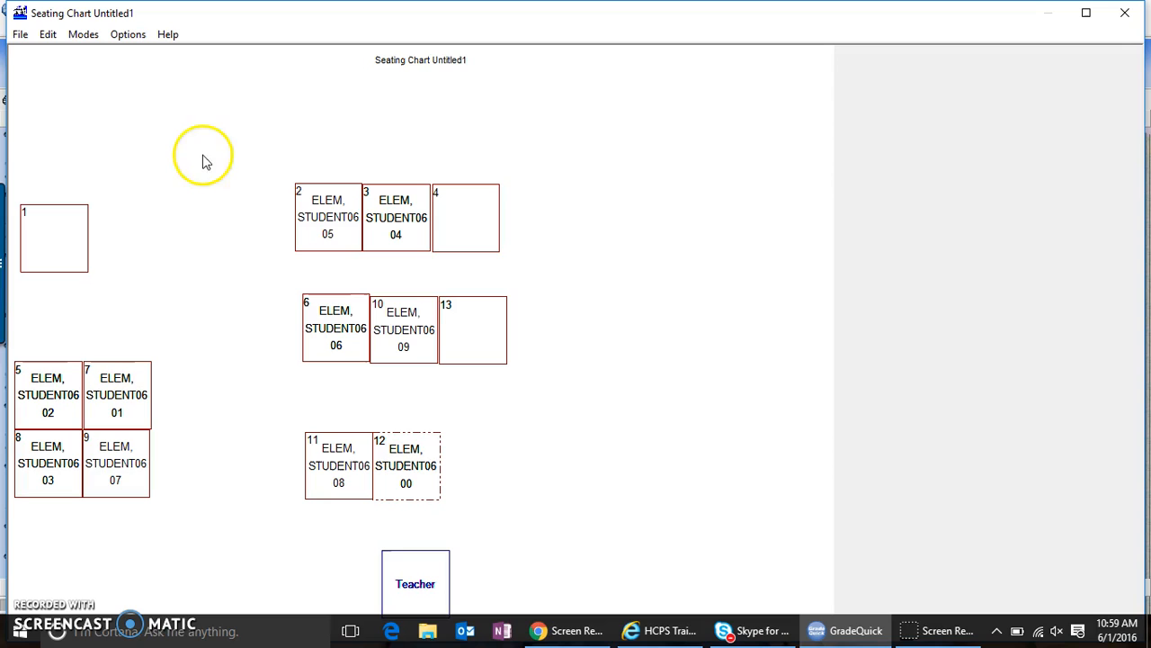
Save the chart under the name "Math A2 Q1 Seats".
click(20, 36)
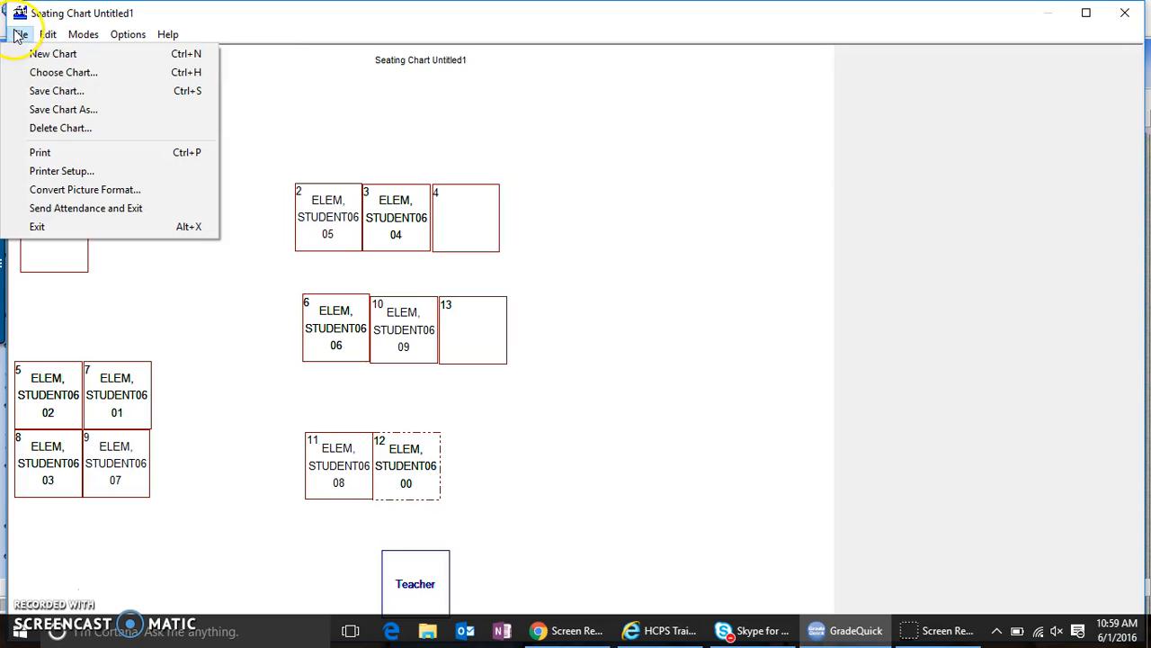
click(50, 118)
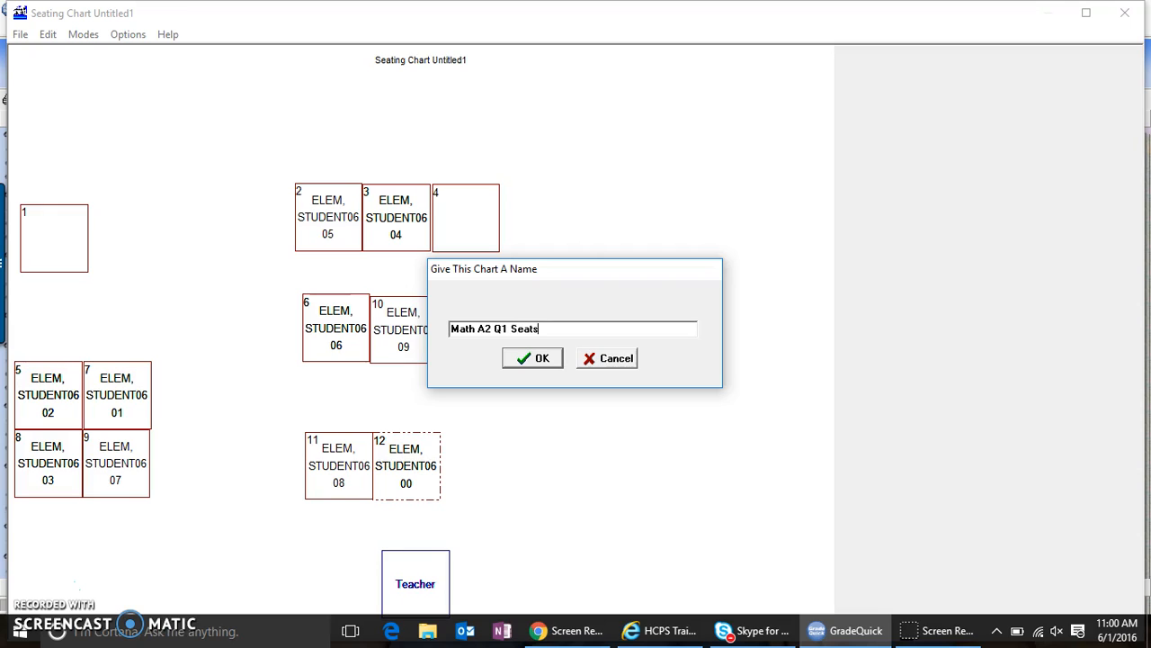
click(526, 360)
click(527, 360)
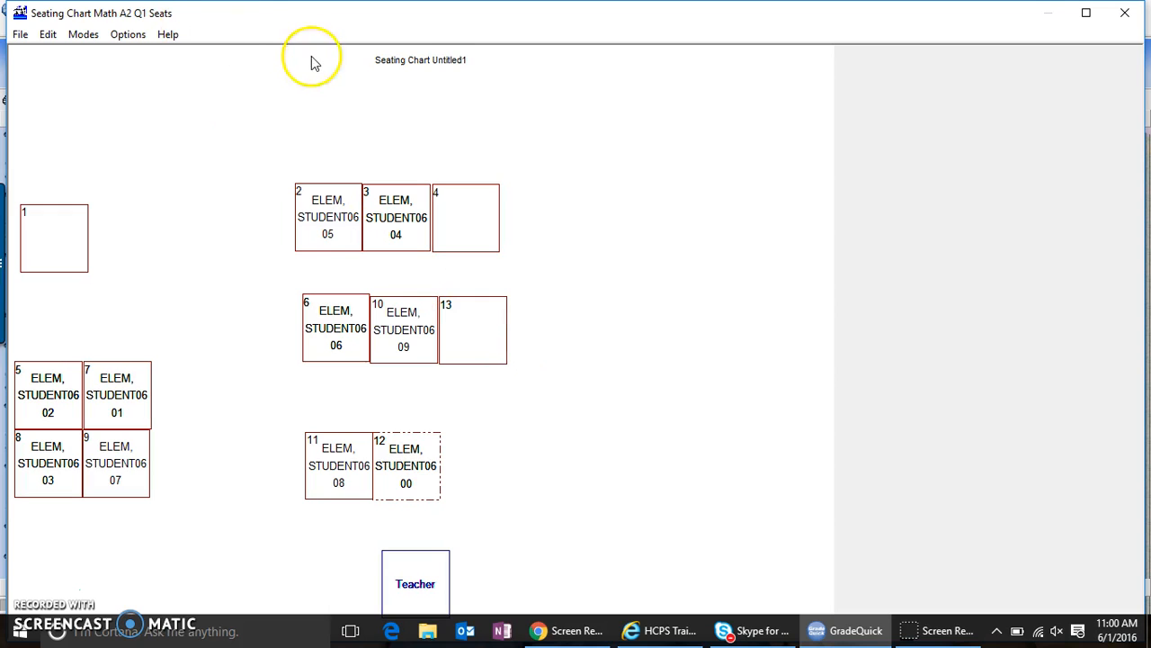
Try to show scaled student pictures together with the full names in the seat labels.
click(127, 40)
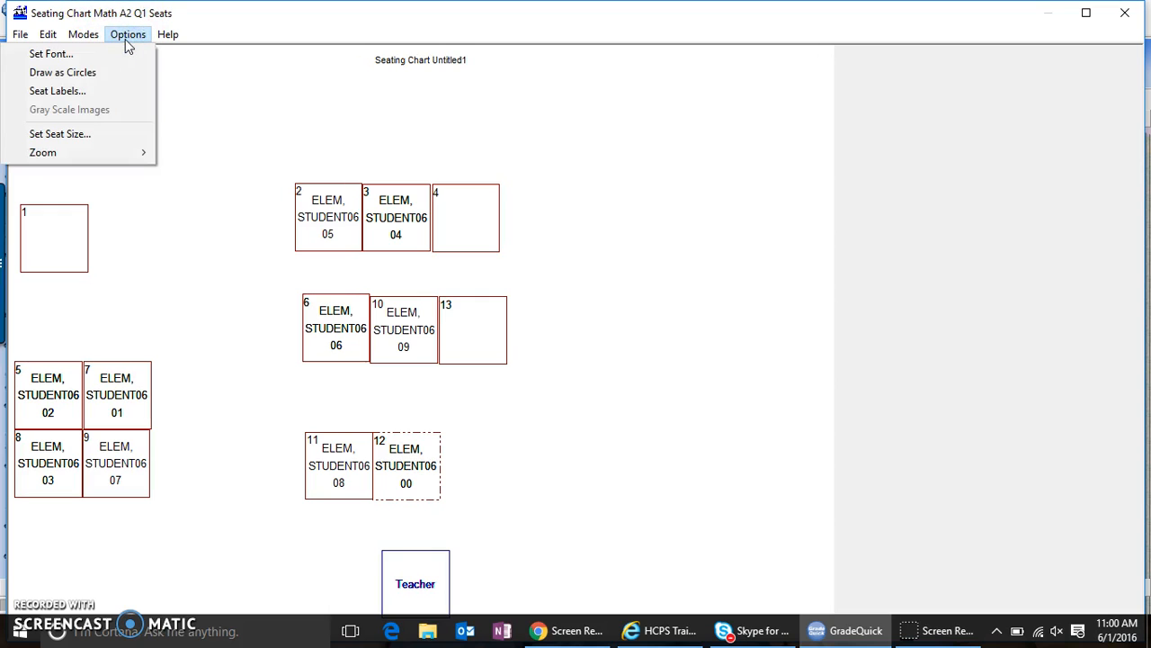
click(61, 94)
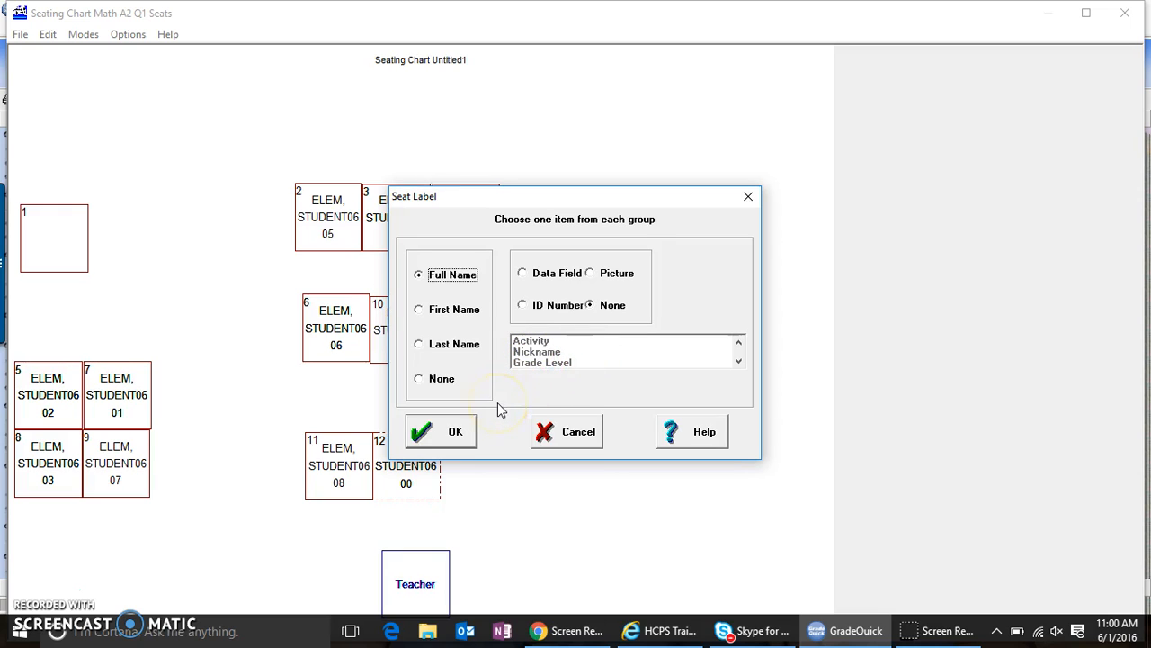
click(592, 274)
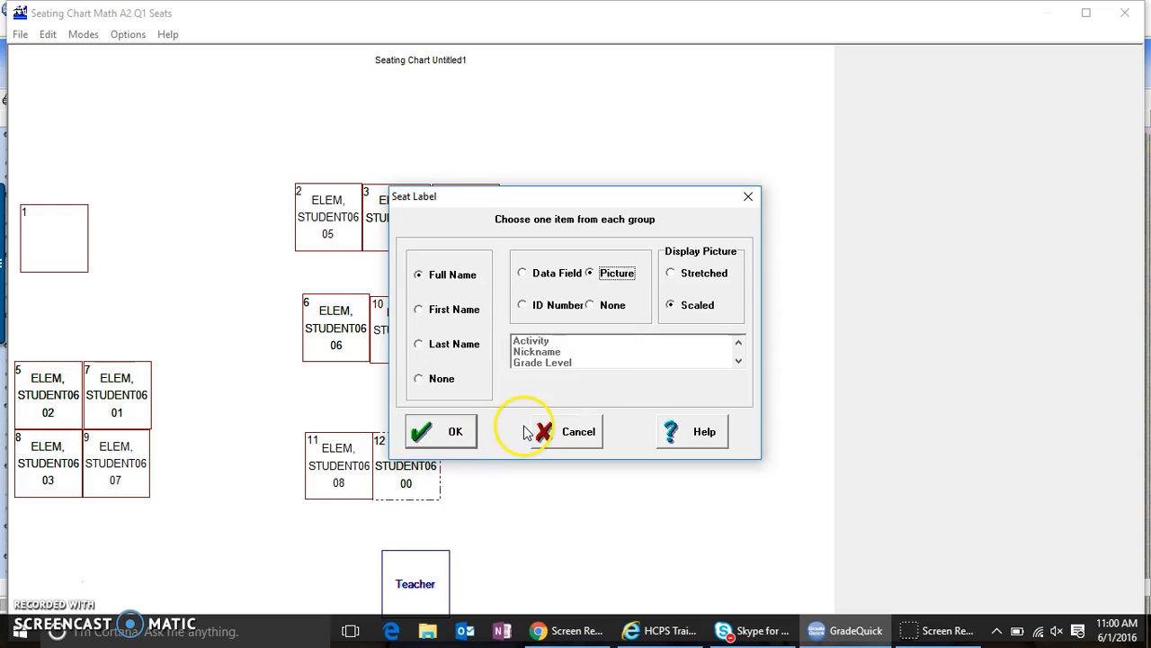
click(443, 430)
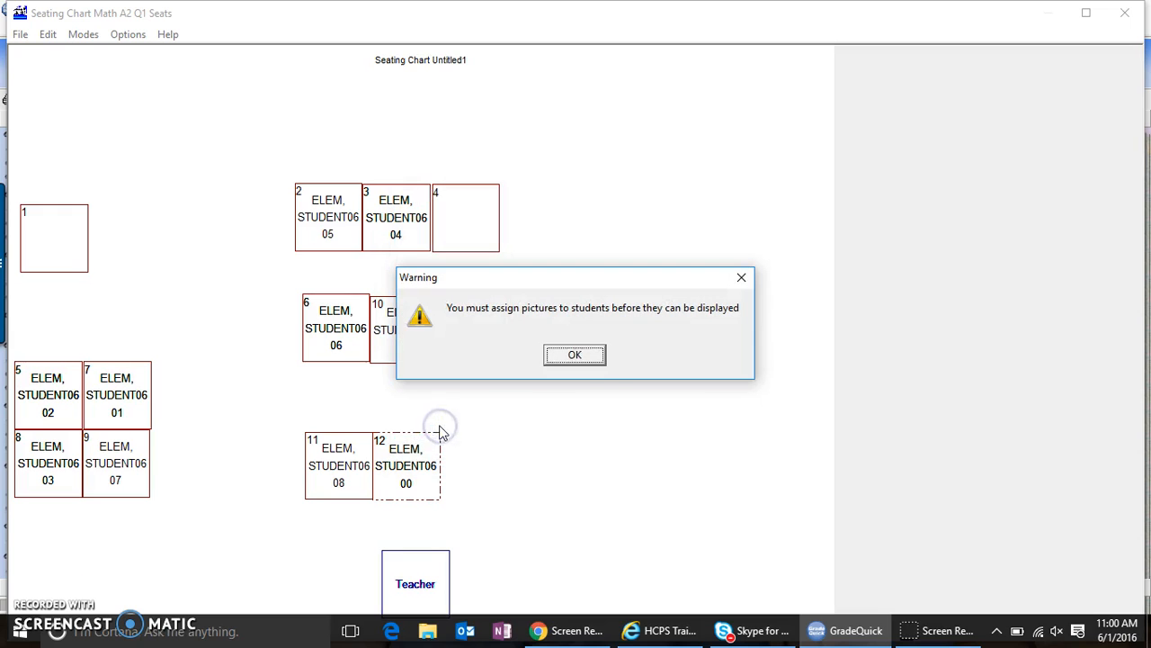
click(575, 356)
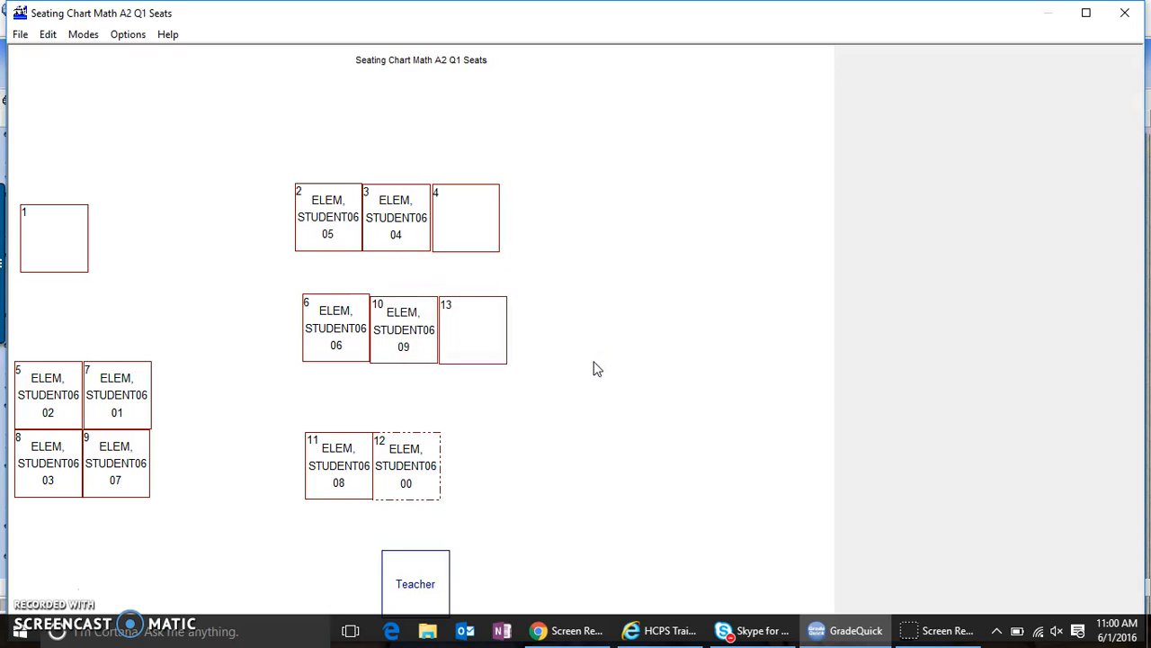
Try Data Field as the seat labels' second item, and set it back to None with the full name kept.
click(129, 38)
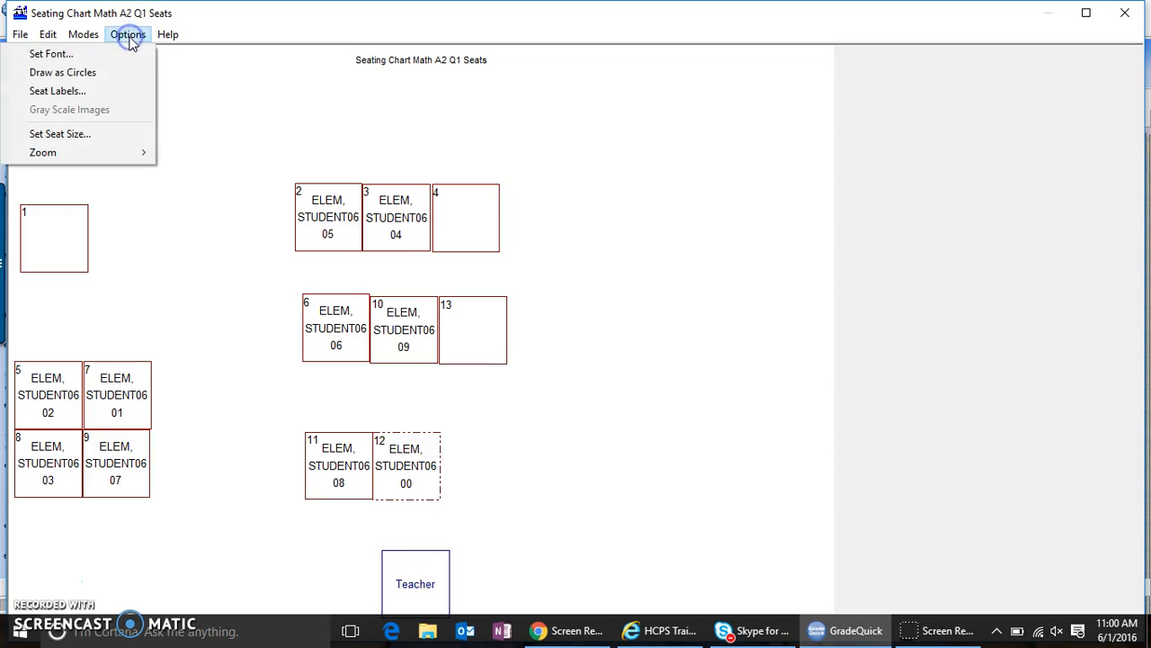
click(57, 93)
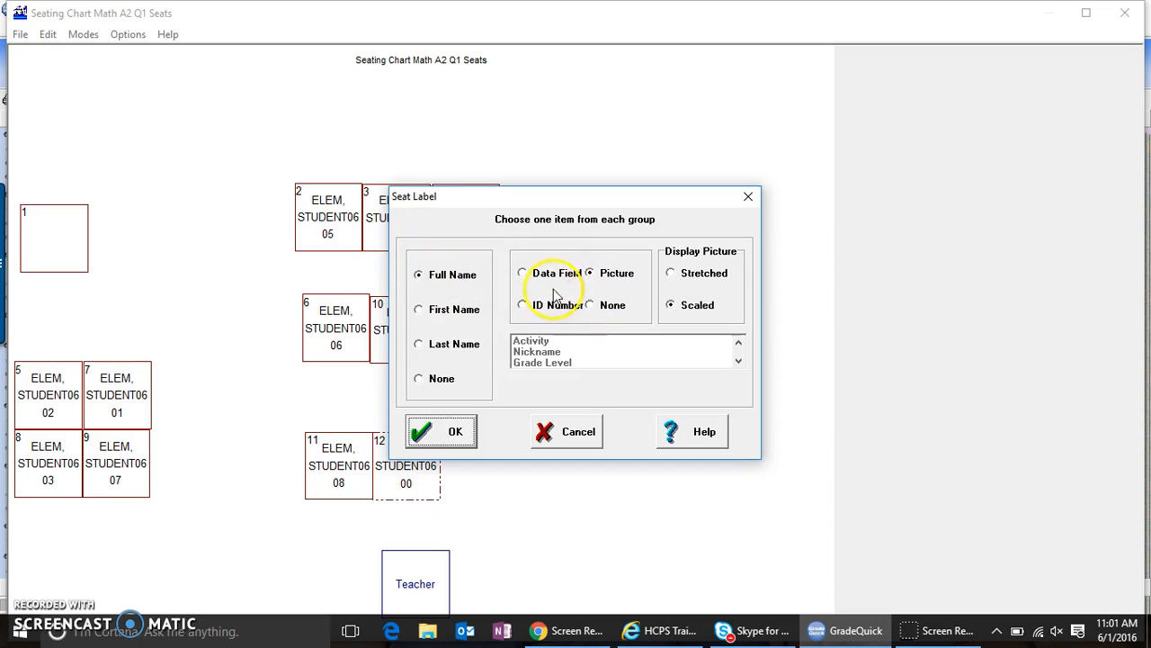
click(524, 275)
click(440, 432)
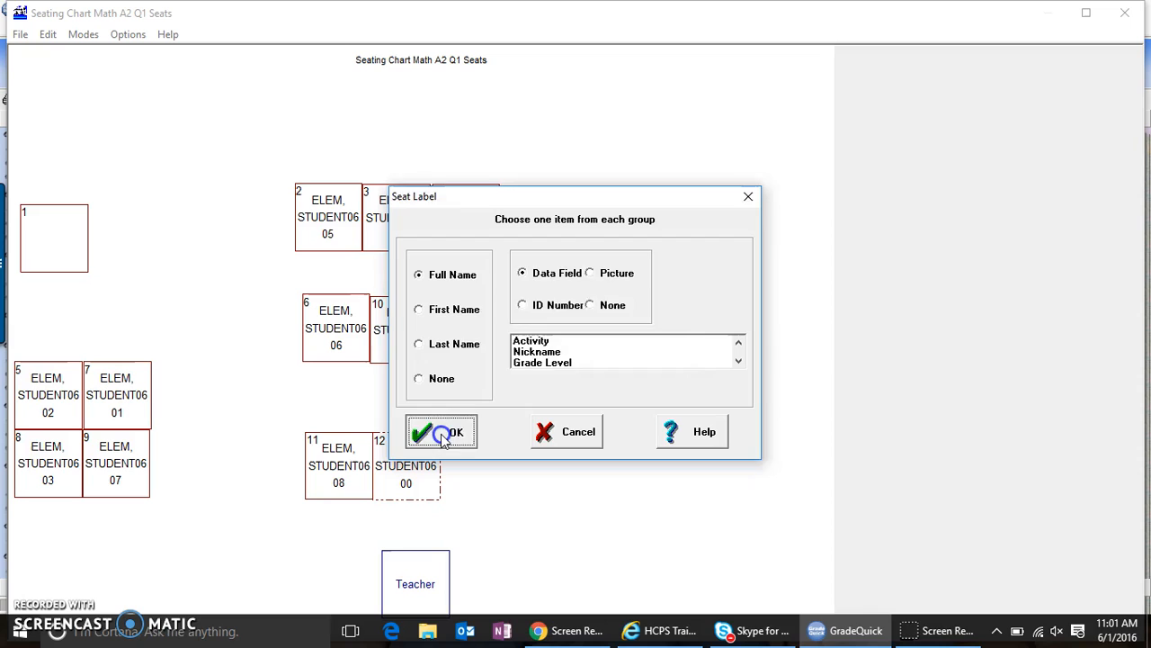
click(574, 354)
click(590, 305)
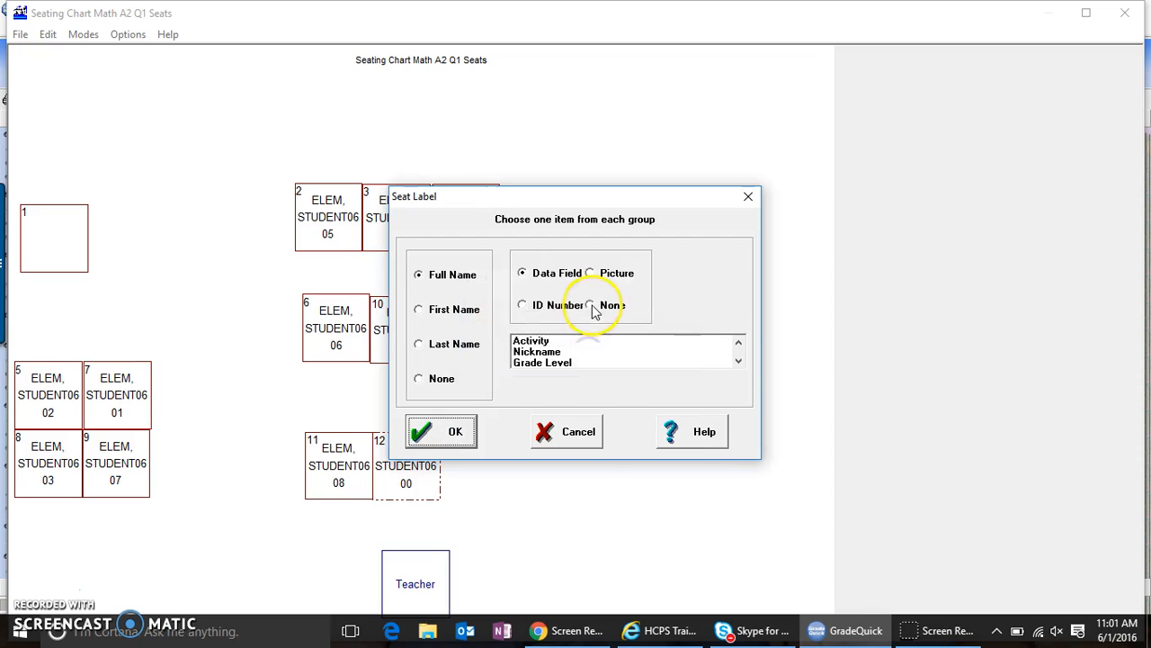
click(459, 425)
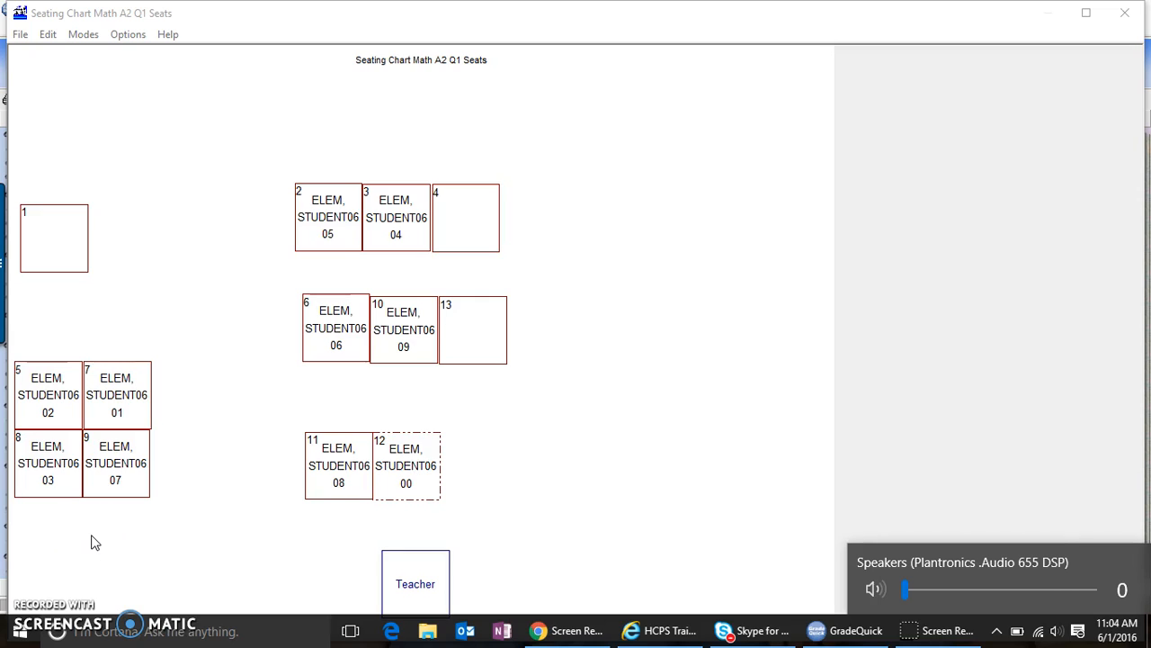
Add an empty seat next to empty seat 1 and delete that added seat again.
right_click(140, 398)
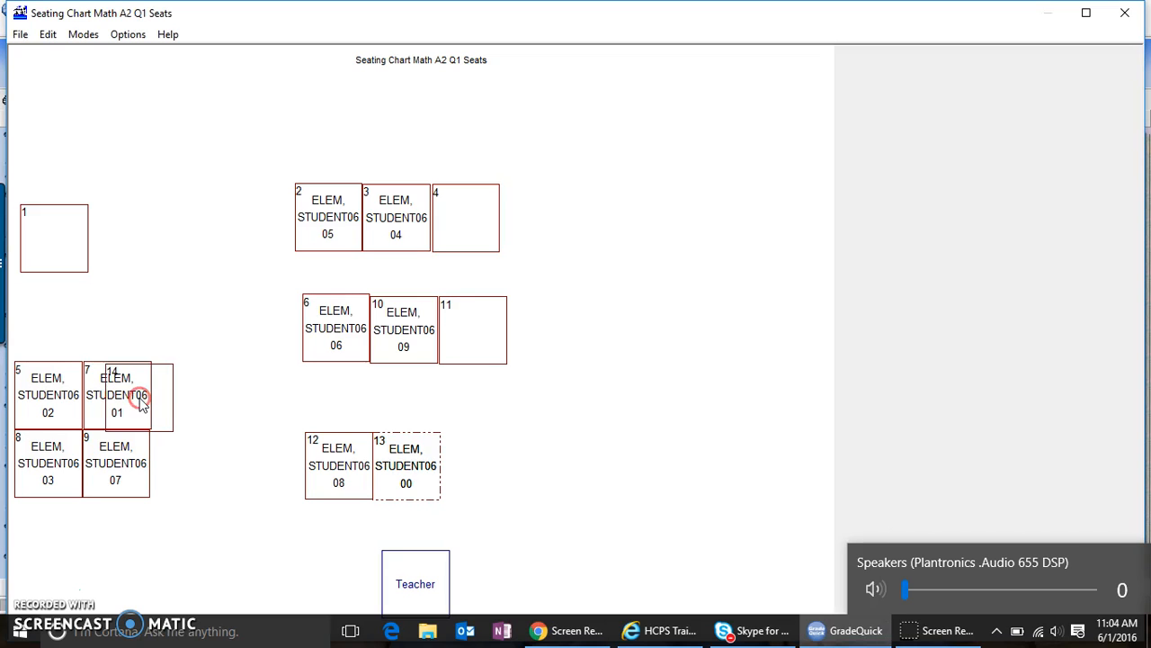
drag(167, 389, 150, 234)
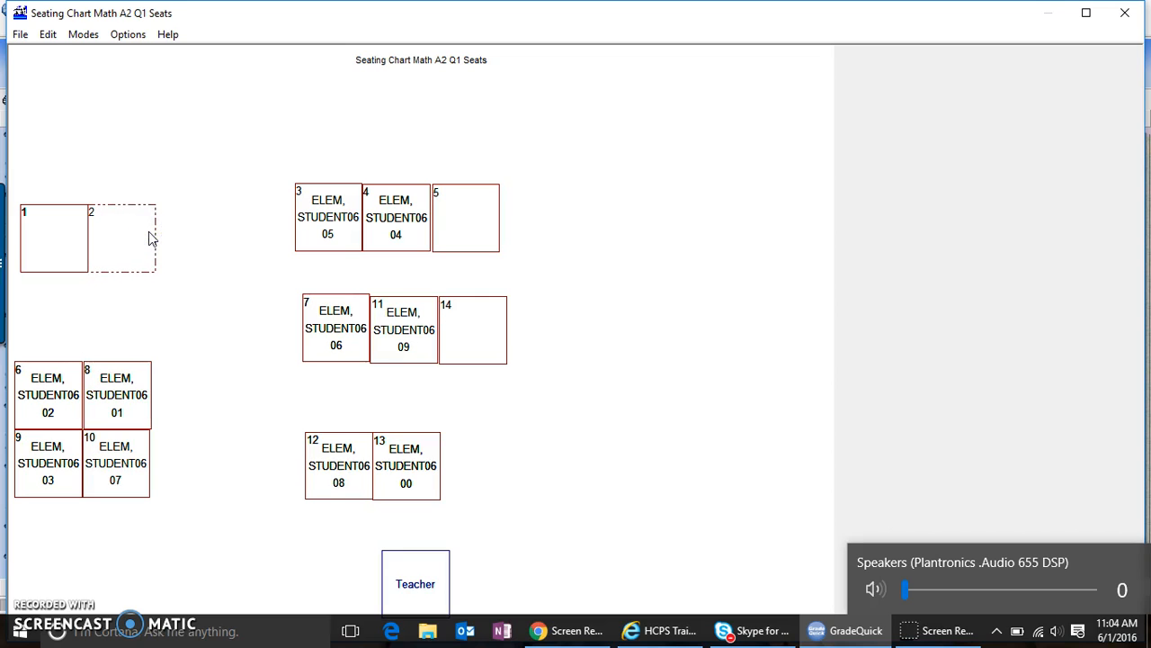
click(48, 35)
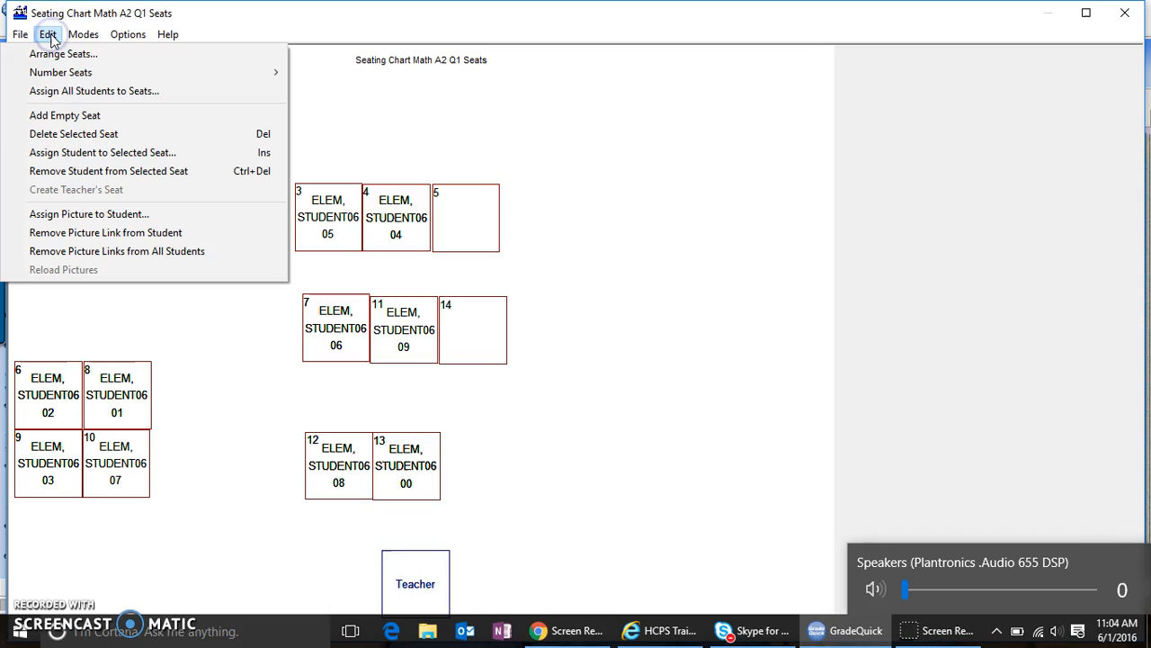
click(62, 138)
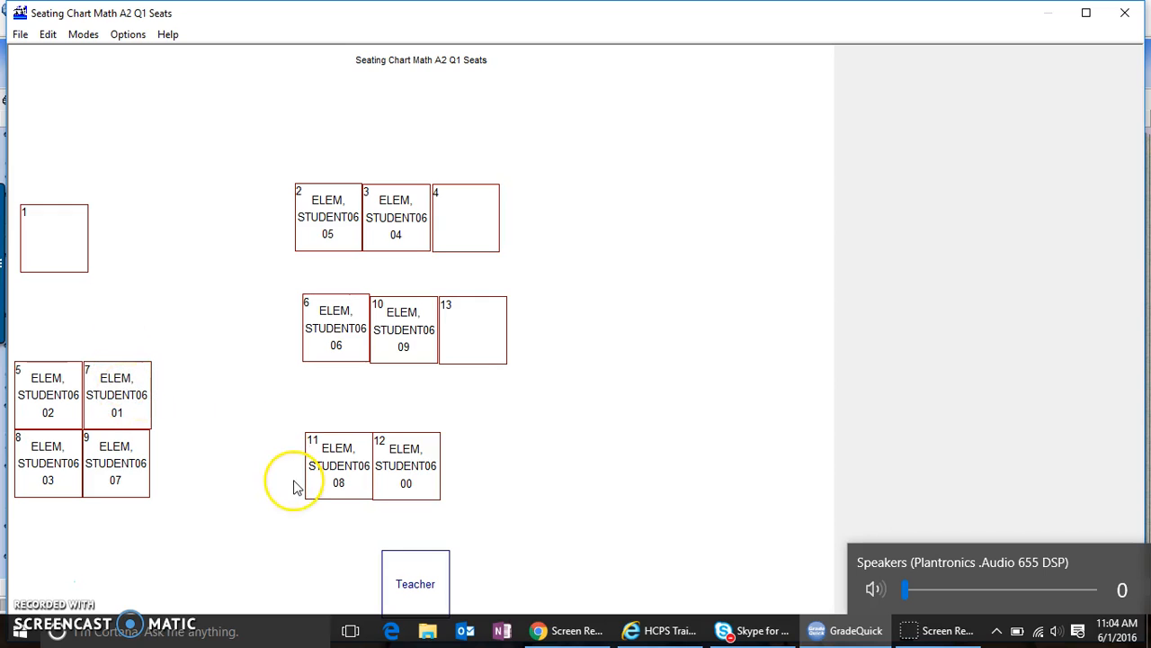
Remove the student from seat 9, leaving the empty seat in the chart.
click(137, 465)
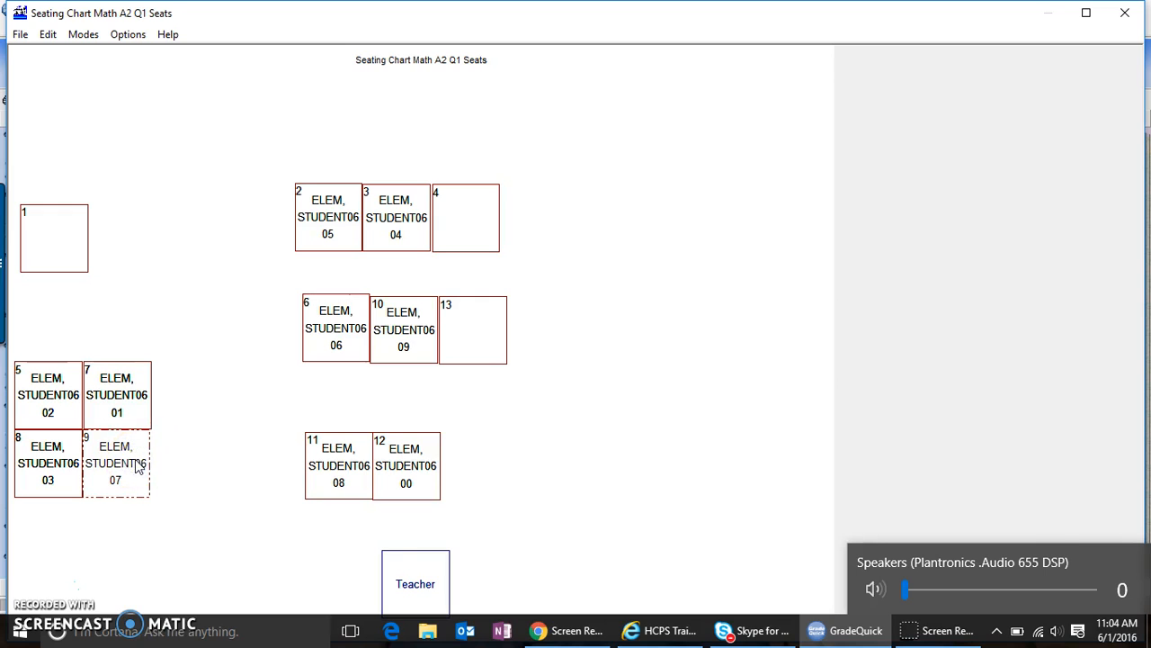
click(50, 36)
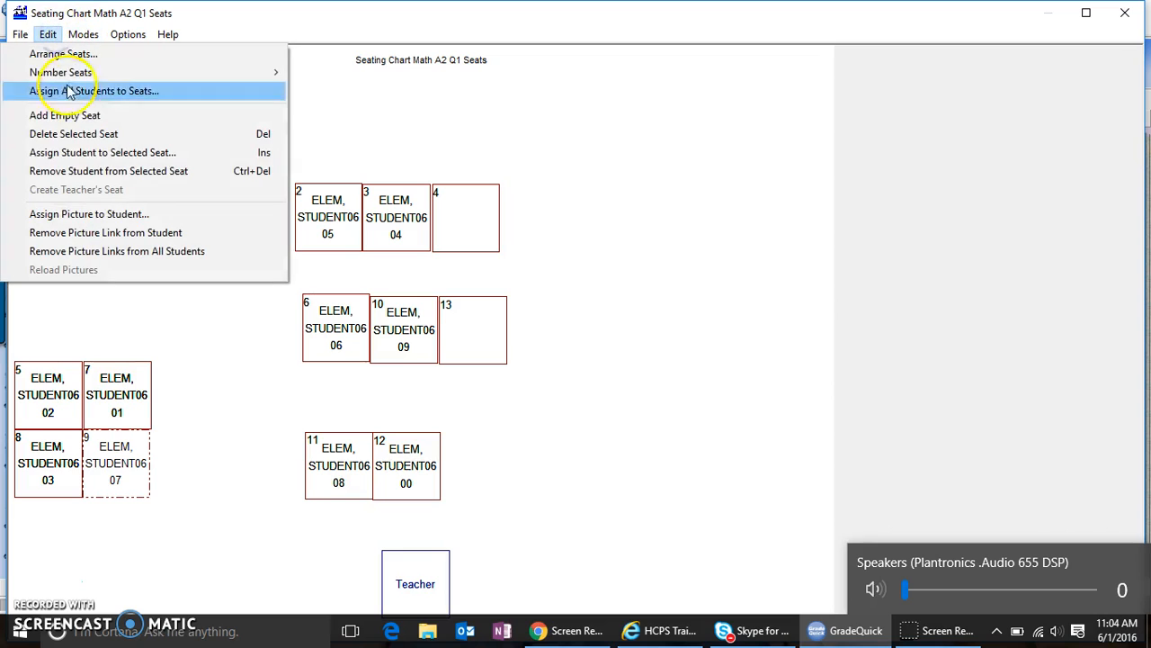
click(99, 171)
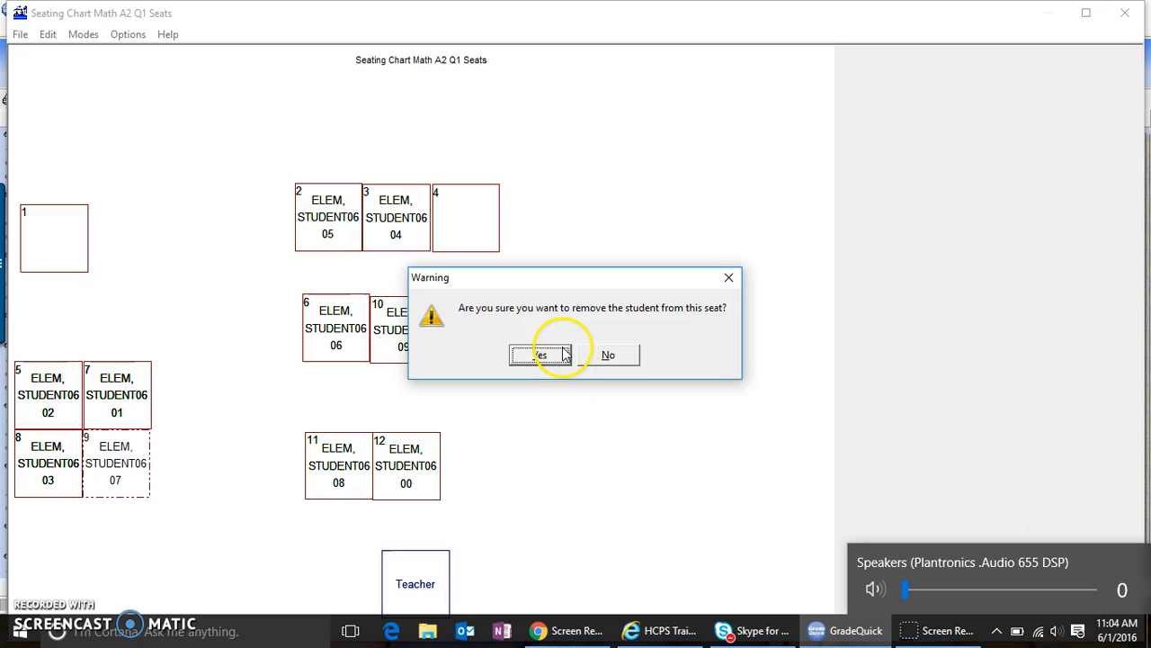
click(561, 354)
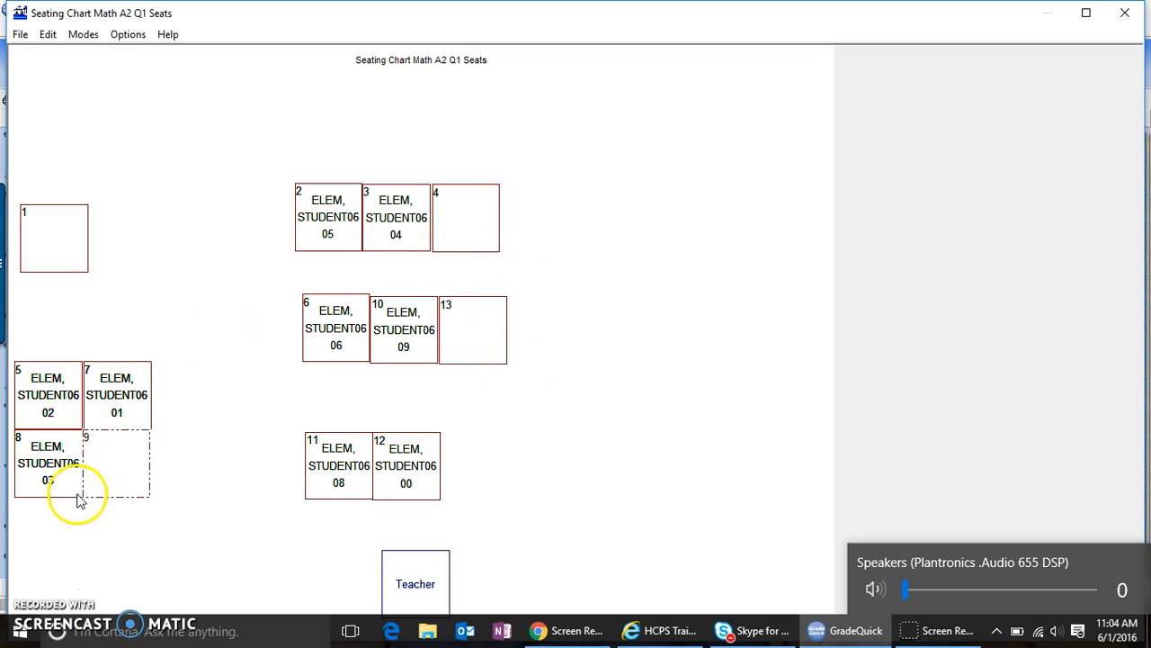
Assign the unseated student to empty seat 4 and save the seating chart.
click(468, 230)
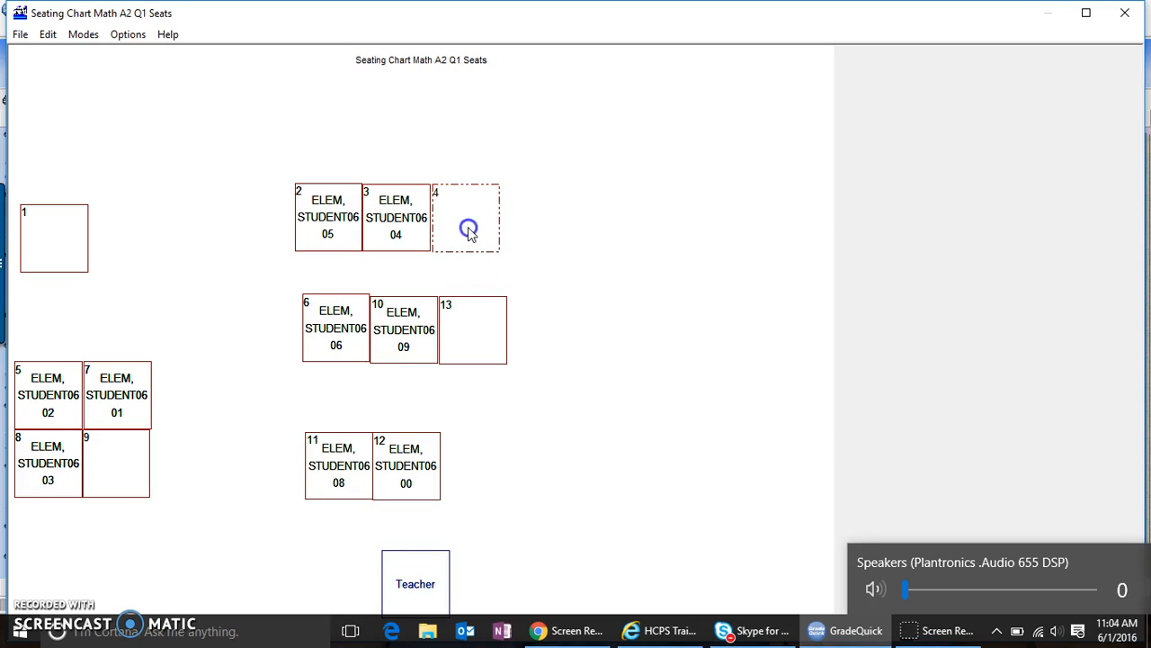
click(47, 36)
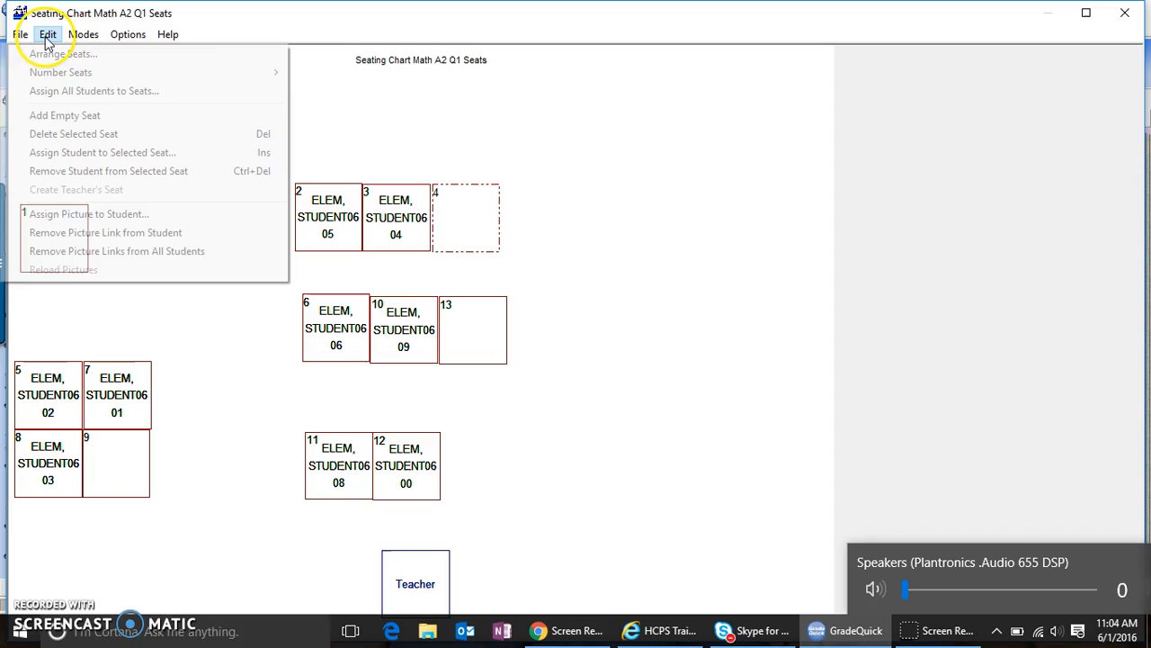
click(63, 153)
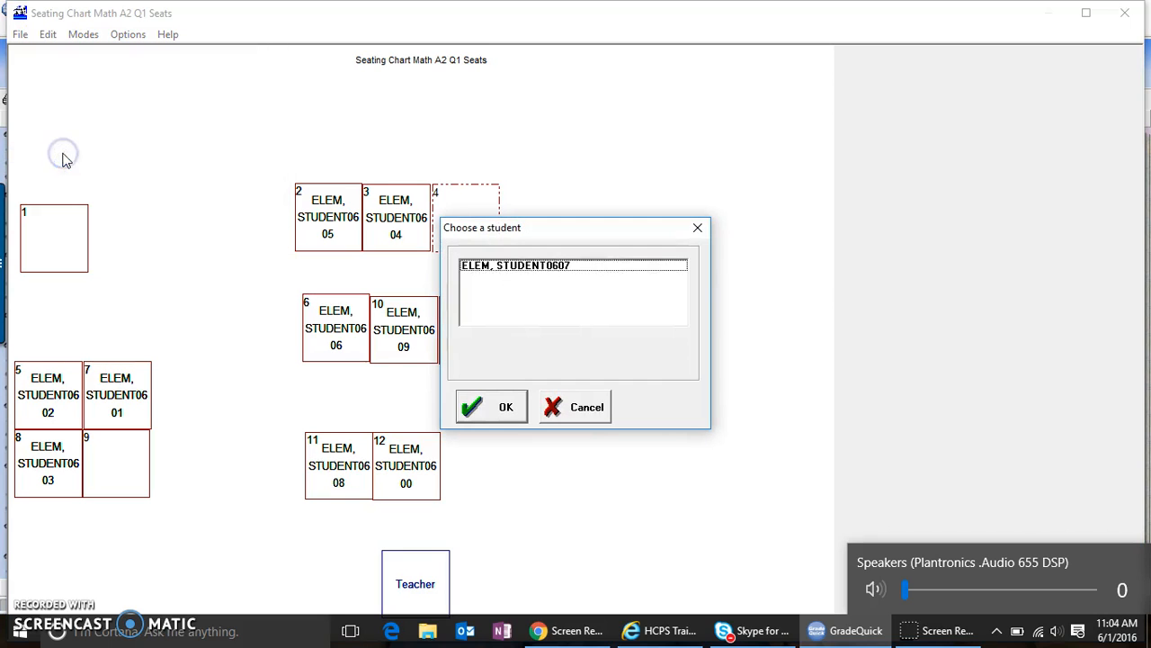
click(556, 267)
click(508, 405)
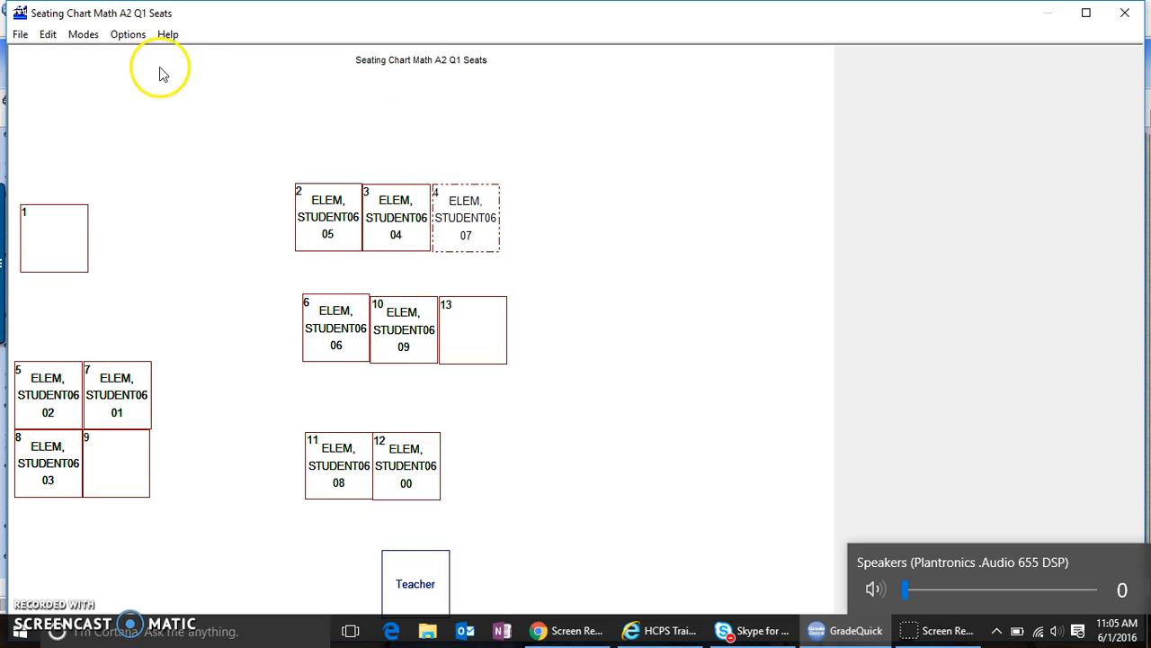
click(22, 35)
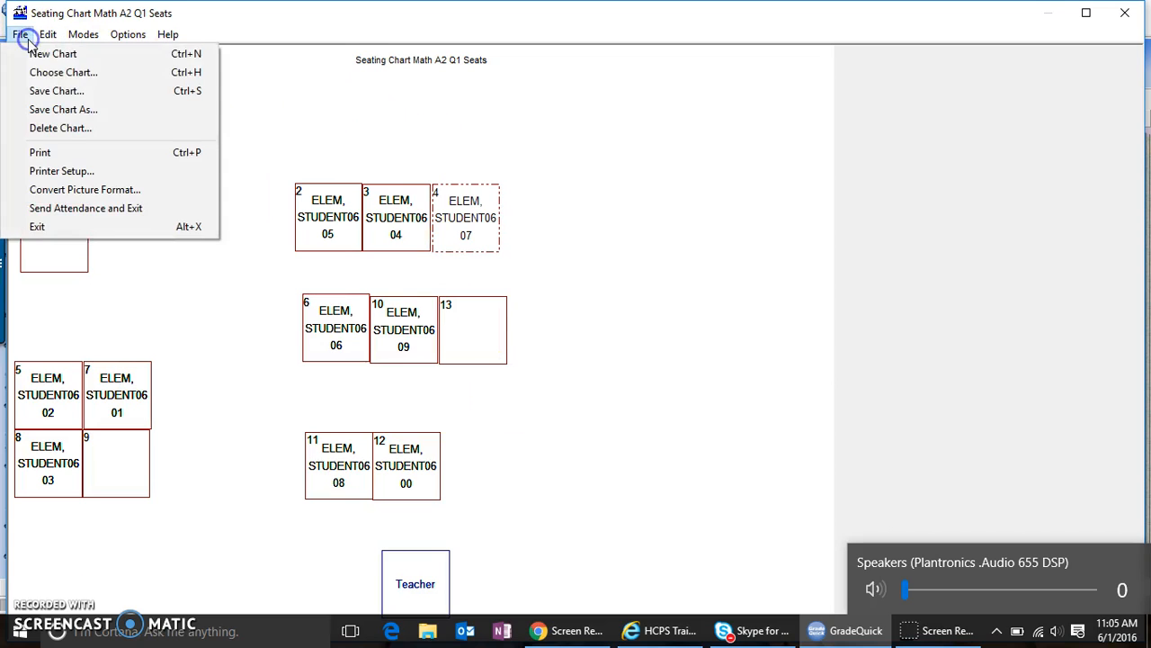
click(49, 91)
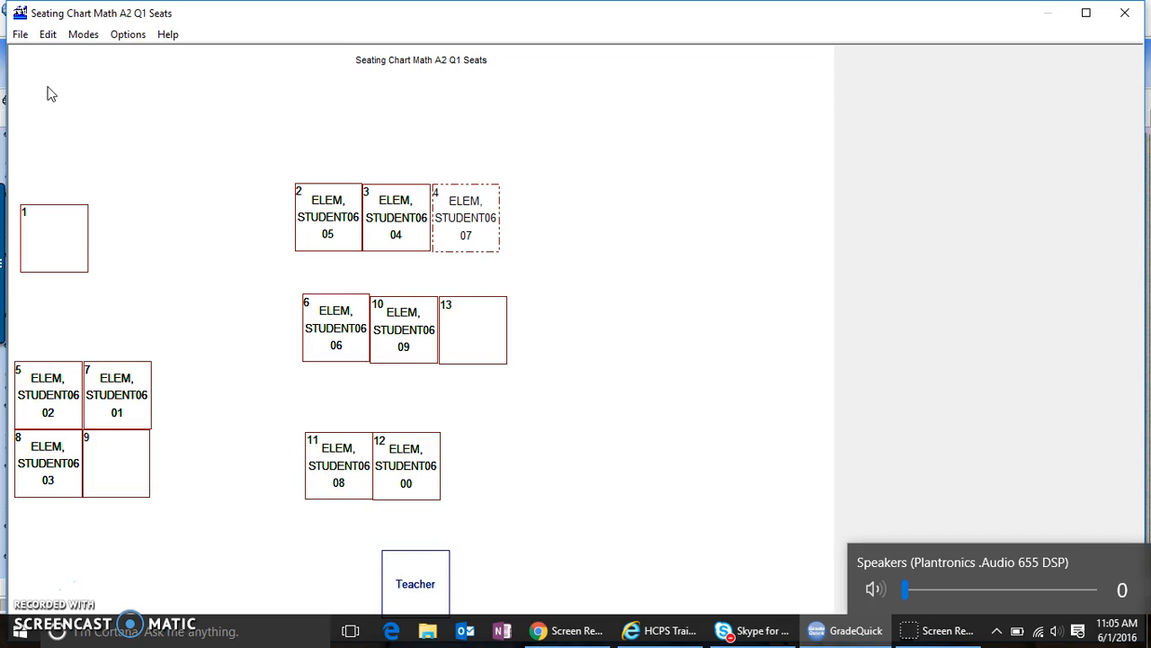
Set the printer to \\COVS-PS1\Coad-Tech4 with Landscape orientation and print the seating chart.
click(20, 34)
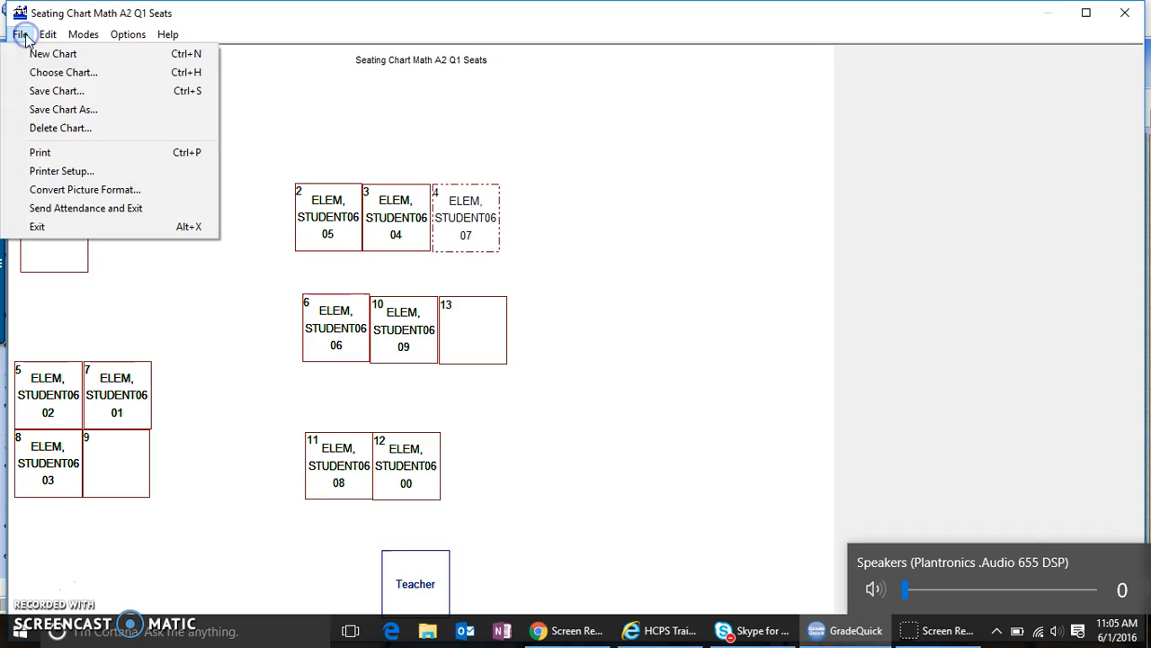
click(50, 172)
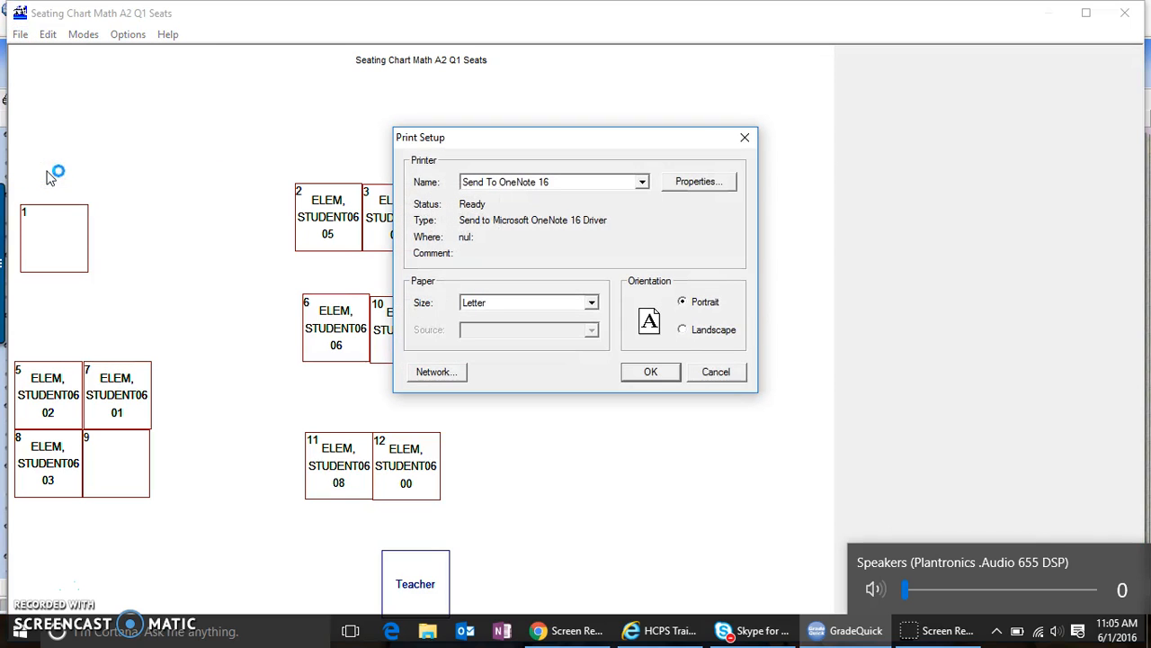
click(688, 330)
click(644, 182)
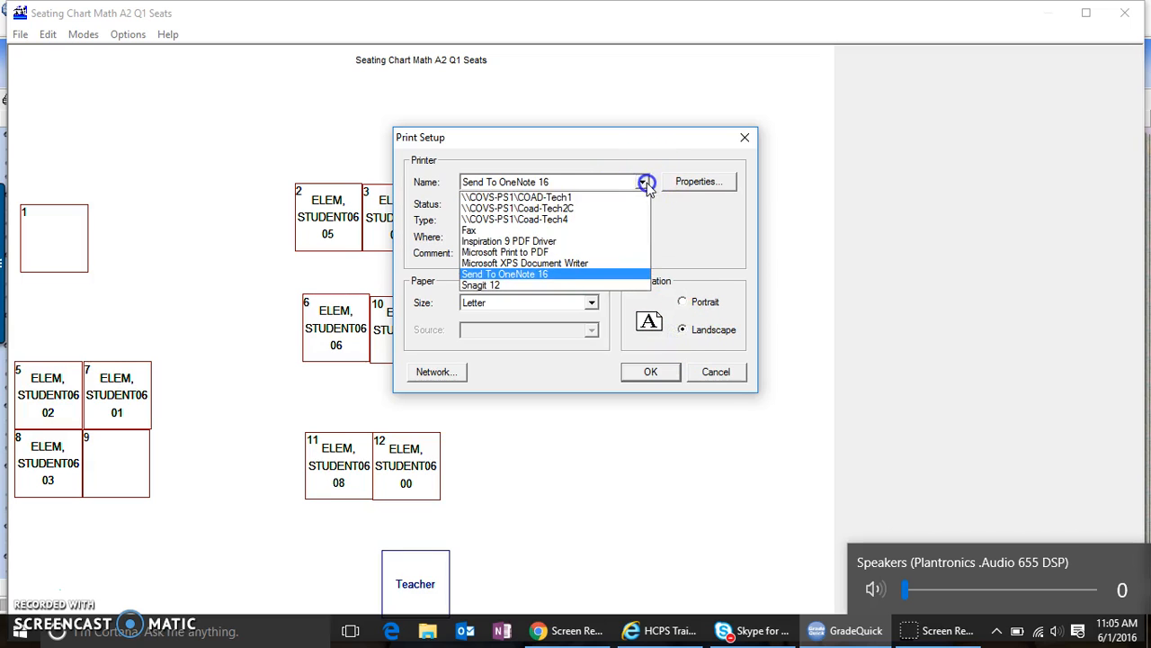
click(565, 225)
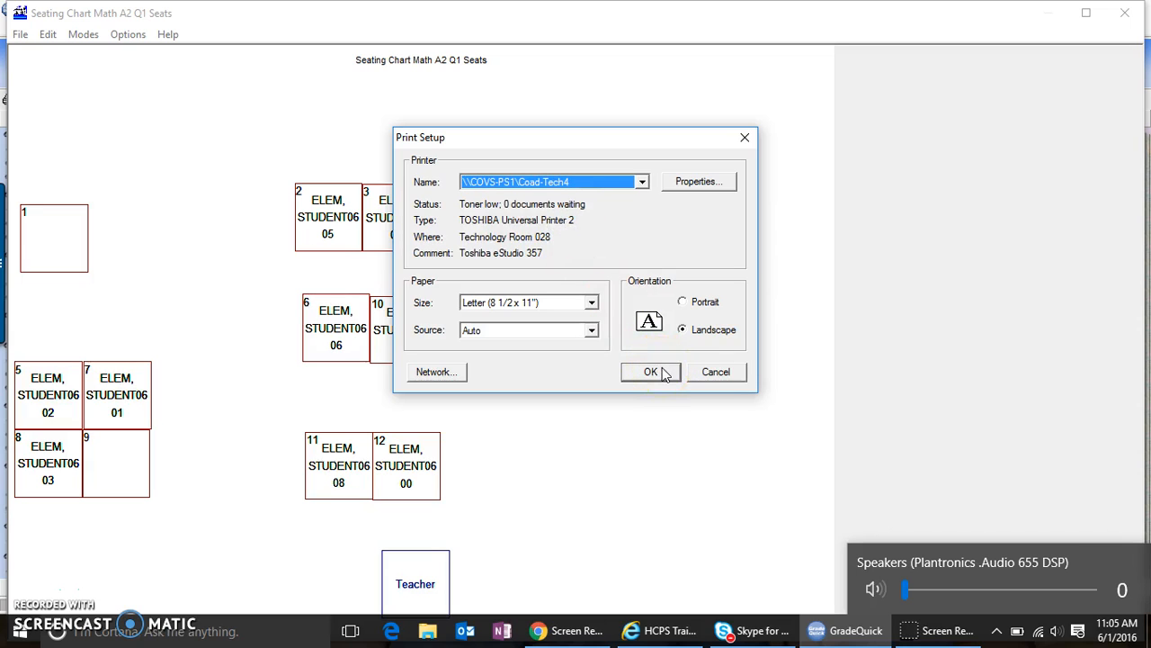
click(652, 372)
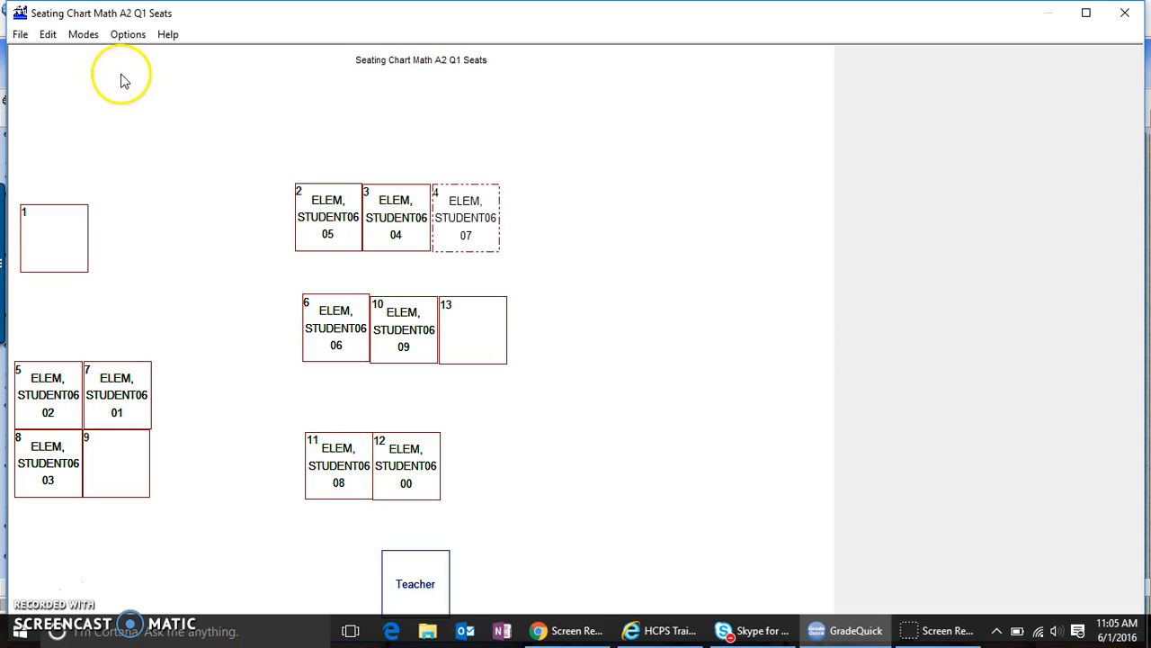
click(19, 35)
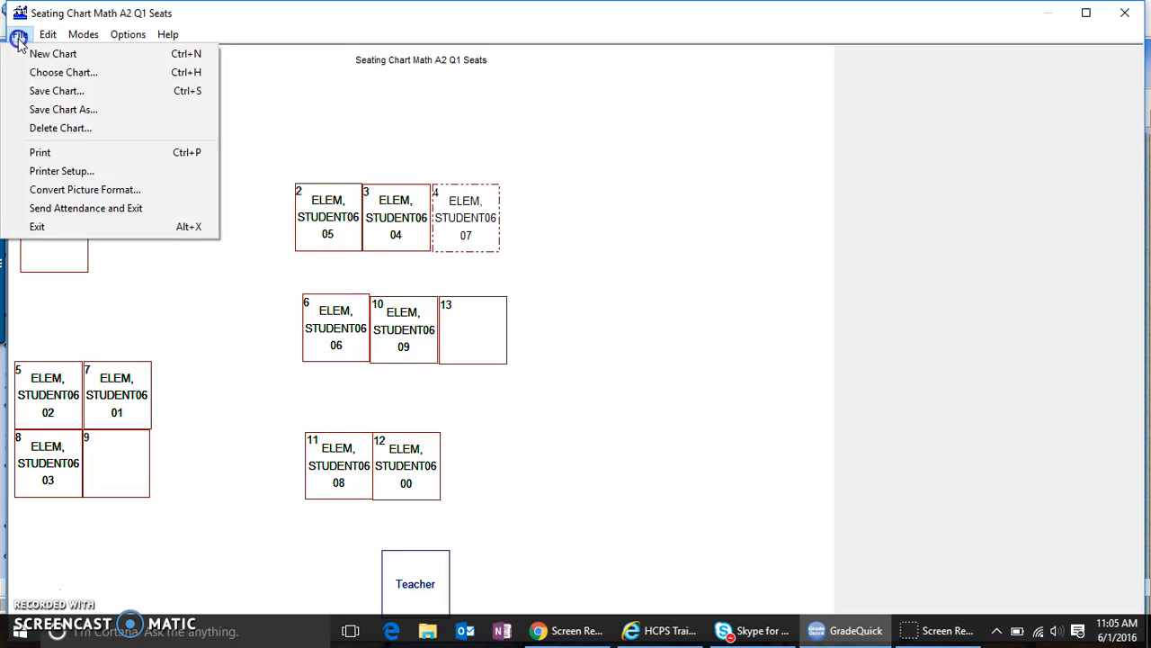
click(56, 159)
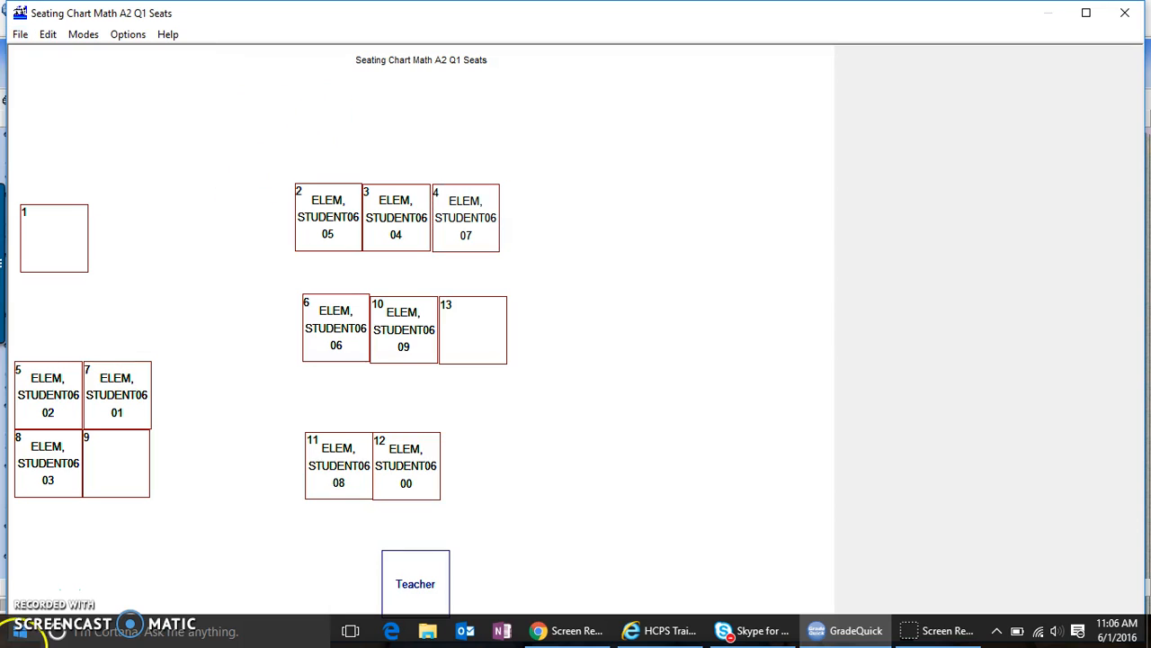